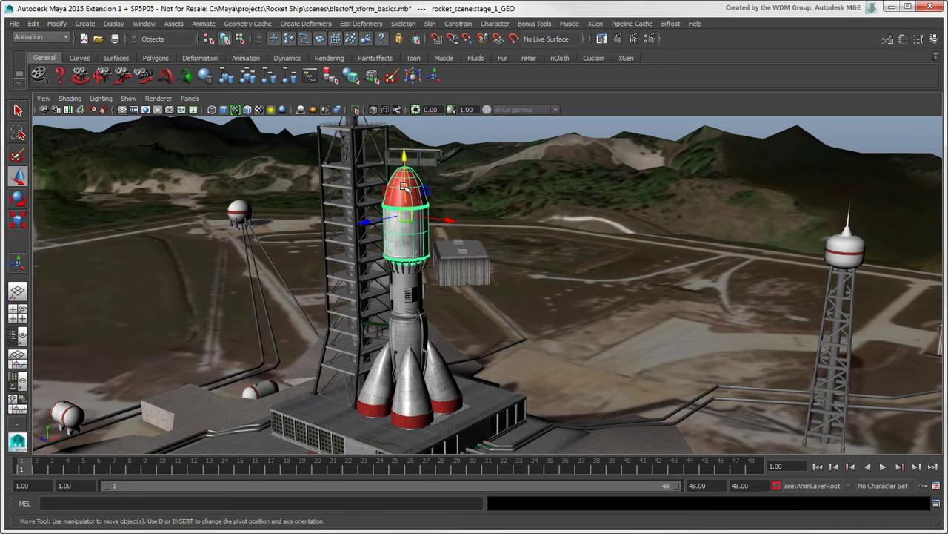
Try moving the rocket's upper stage along the Y, X and Z axes in turn, undoing each move
mouse_move(404, 160)
left_mouse_down()
mouse_move(404, 180)
mouse_move(405, 162)
left_mouse_up()
key("z")
left_click_drag(445, 225, 437, 225)
key("z")
mouse_move(370, 227)
left_mouse_down()
mouse_move(296, 247)
mouse_move(380, 230)
left_mouse_up()
key("z")
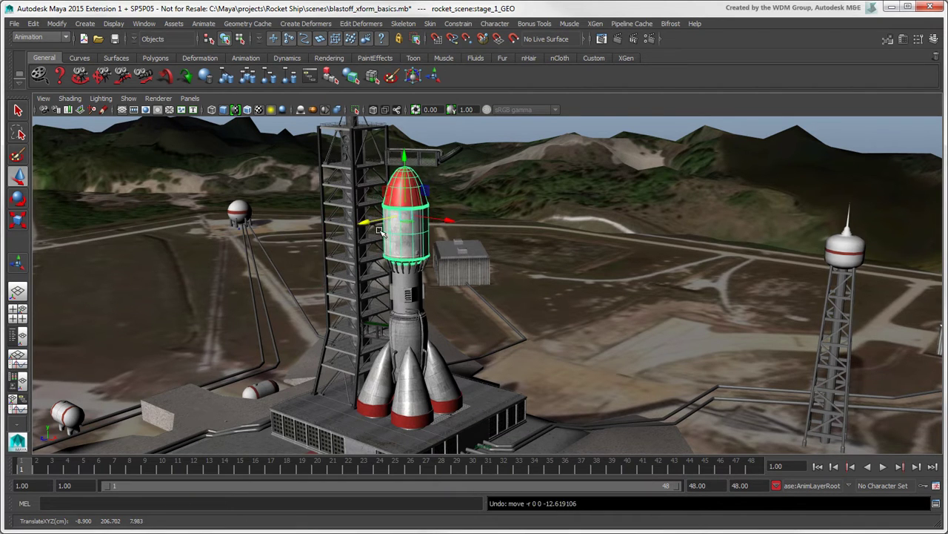
Make Y the active move axis, try moving the upper stage along it, and undo the moves
left_click_drag(405, 157, 405, 157)
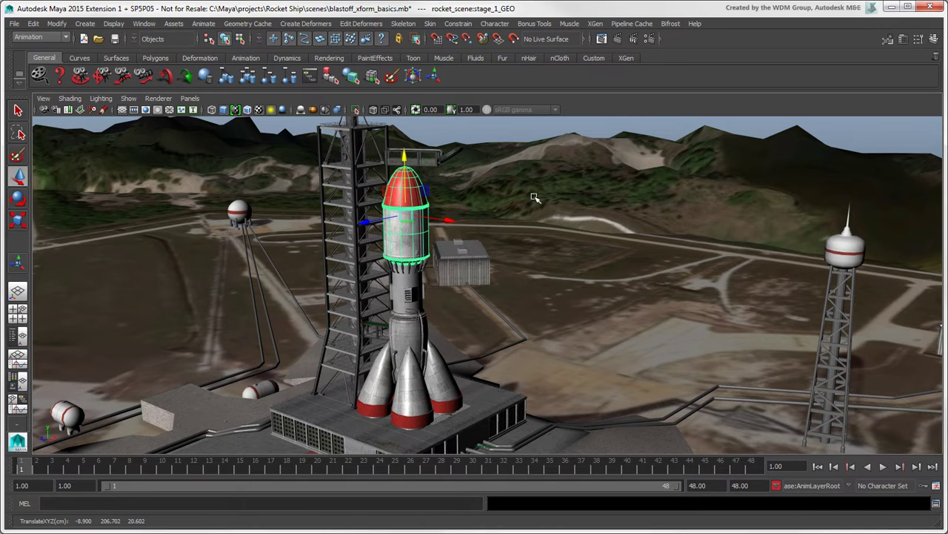
mouse_move(537, 198)
middle_mouse_down()
mouse_move(519, 208)
mouse_move(517, 152)
mouse_move(481, 221)
mouse_move(570, 243)
mouse_move(452, 222)
mouse_move(492, 277)
mouse_move(358, 210)
mouse_move(186, 296)
mouse_move(345, 252)
middle_mouse_up()
key("ctrl+z")
key("ctrl+z")
key("ctrl+z")
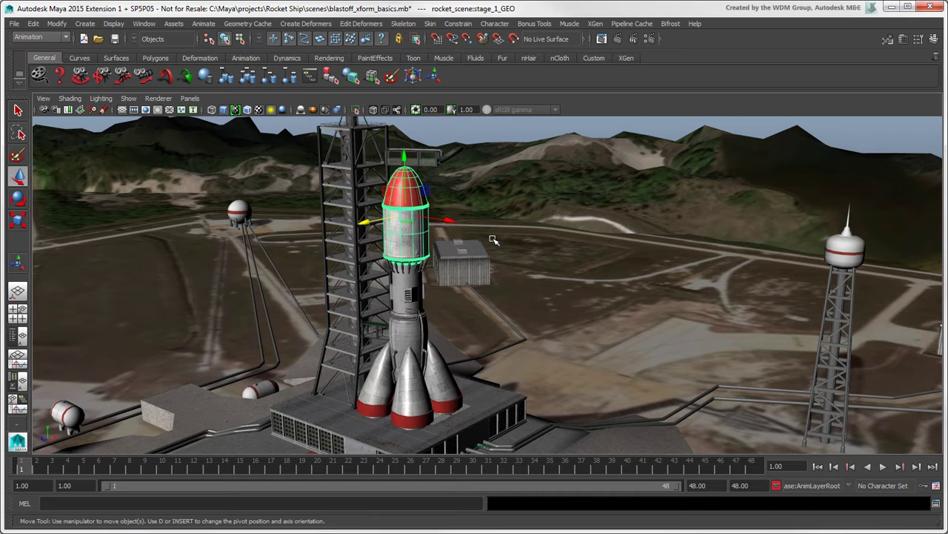
Try axis-constrained moves of the upper stage, switching the active axis by movement direction, and undo them
middle_click_drag(495, 239, 353, 282, "shift")
middle_click_drag(195, 351, 393, 325, "shift")
key("ctrl+z")
key("z")
key("z")
Hide the manipulators in the viewport and move the upper stage up off the lower part of the rocket
left_click(128, 98)
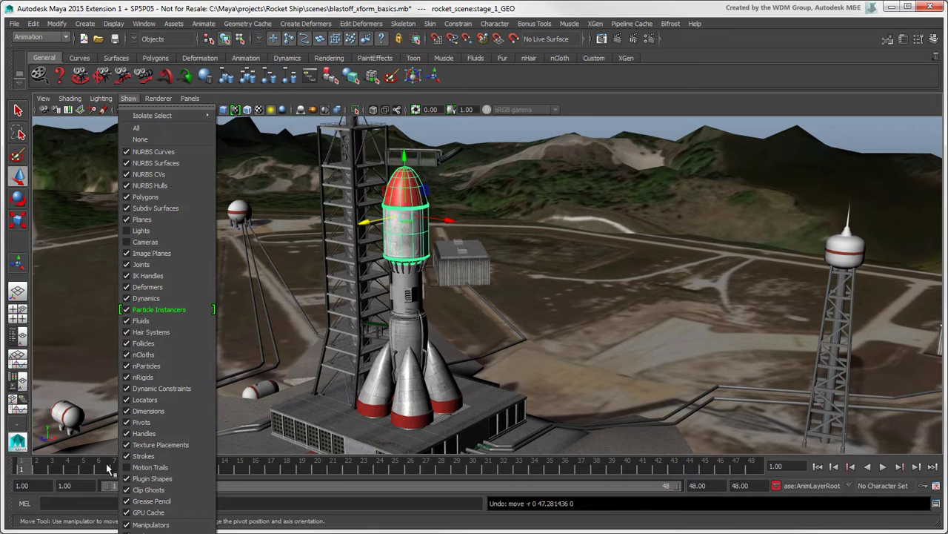
left_click(126, 526)
middle_click_drag(462, 219, 385, 260)
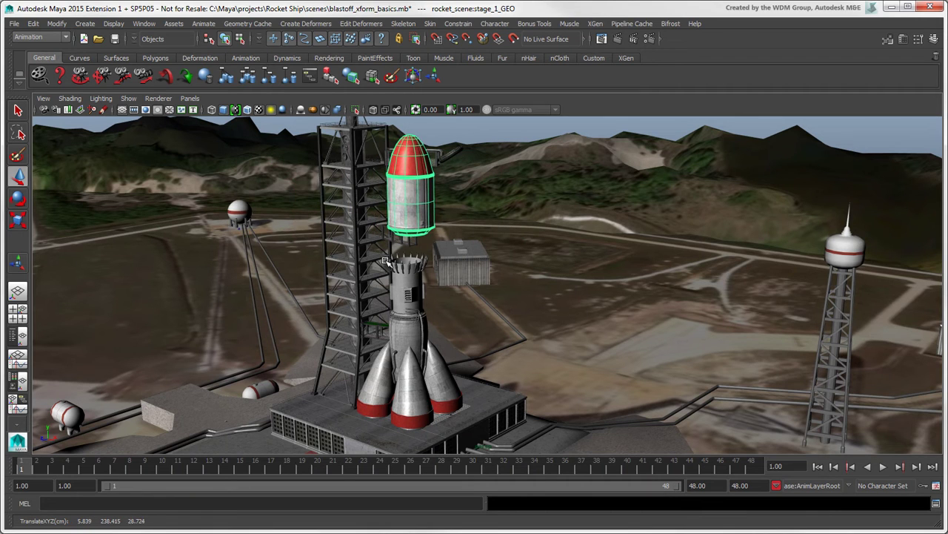
Show the manipulators in the viewport again and move the upper stage freely in the view plane
left_click(128, 98)
left_click(128, 526)
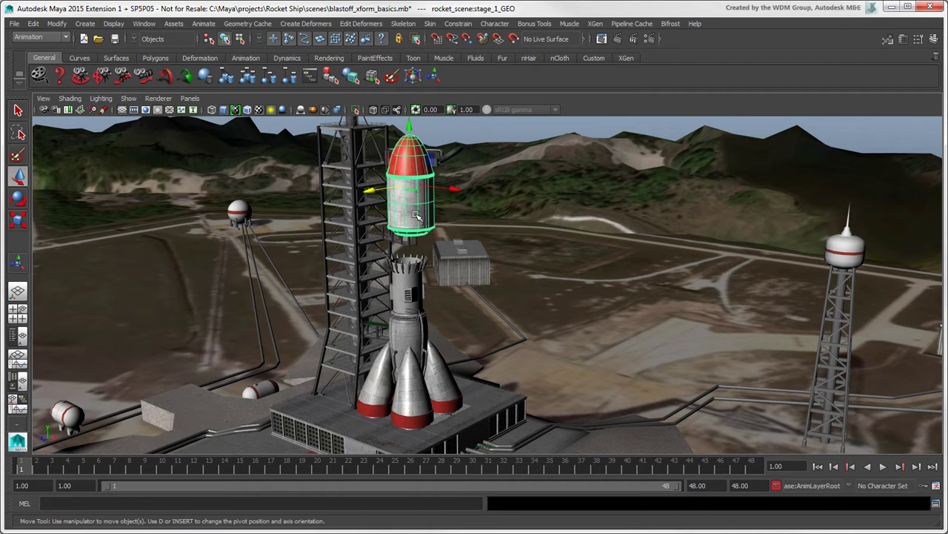
left_click(411, 185)
middle_click_drag(412, 186, 407, 212)
Frame the upper stage and move it with the plane handles, first in the XY plane and then in the XZ plane
key("f")
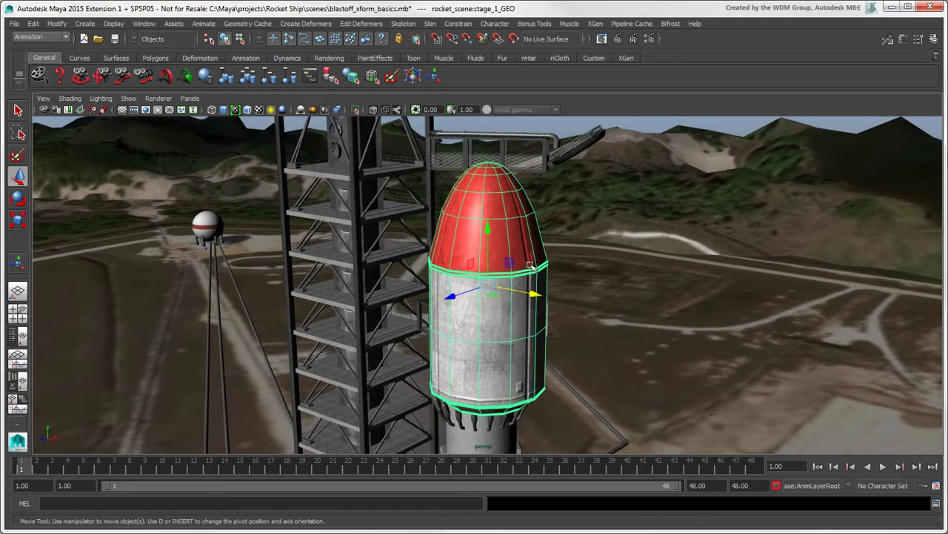
mouse_move(510, 264)
middle_mouse_down()
mouse_move(585, 212)
mouse_move(572, 244)
mouse_move(512, 254)
middle_mouse_up()
left_click_drag(511, 254, 478, 239)
mouse_move(497, 277)
middle_mouse_down()
mouse_move(393, 276)
mouse_move(478, 282)
mouse_move(507, 272)
mouse_move(483, 283)
middle_mouse_up()
scroll(483, 284, "down", 3)
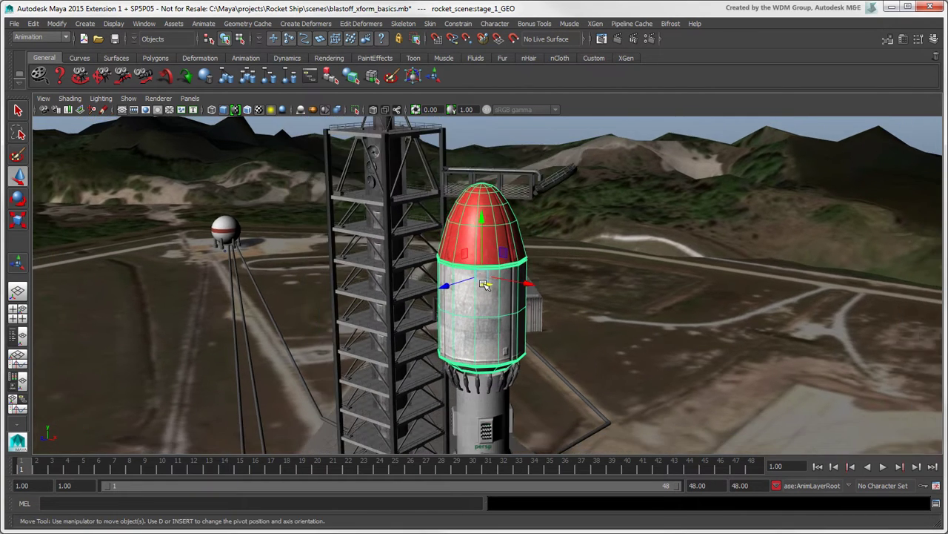
Rotate the upper stage freely and around its individual axes with the Rotate tool
left_click(19, 201)
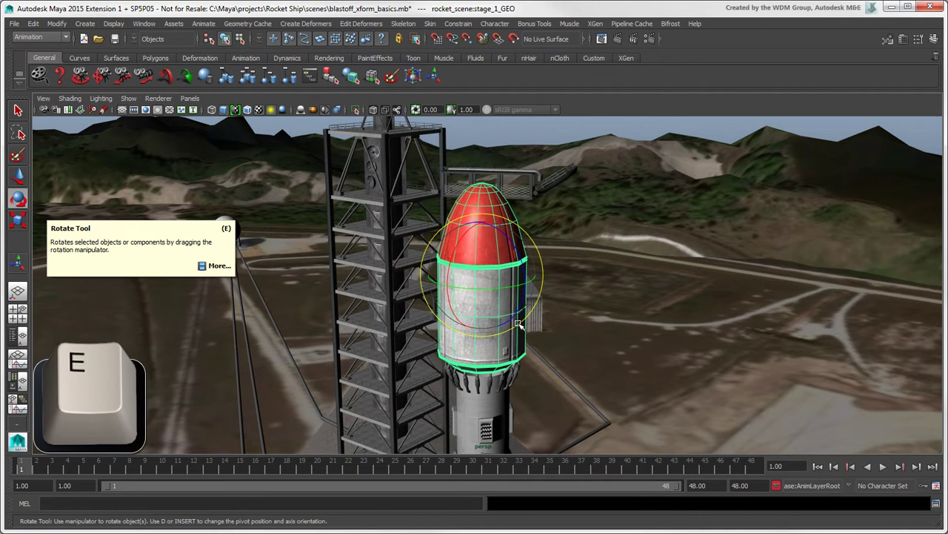
scroll(458, 232, "up", 5)
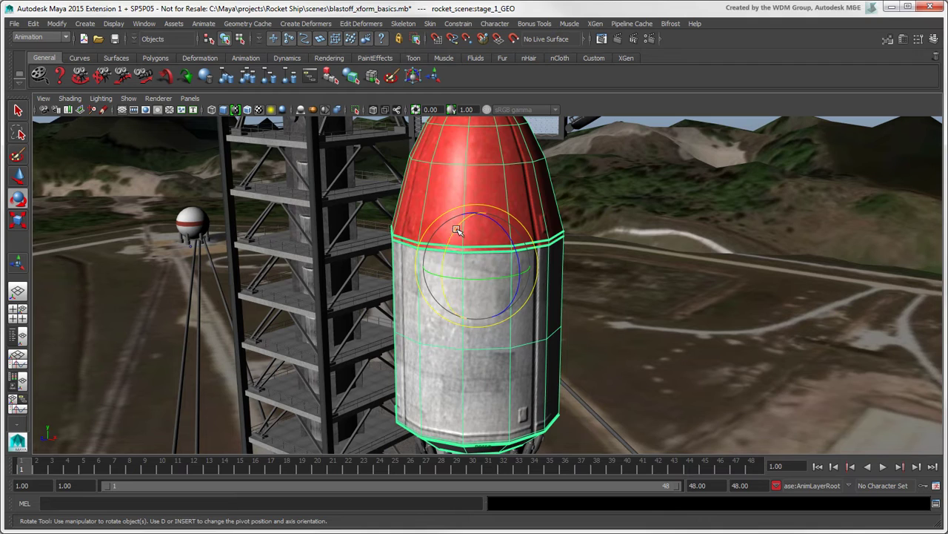
left_click_drag(457, 230, 457, 282)
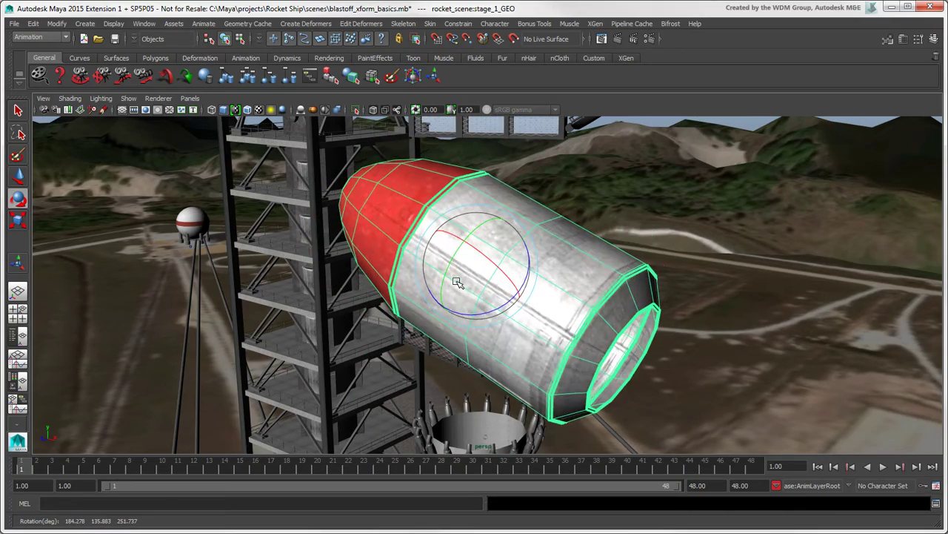
left_click_drag(466, 205, 510, 231)
Rotate the upper stage around the camera's view axis from different viewing angles, bringing it back upright
left_click_drag(422, 286, 547, 272, "alt")
left_click_drag(566, 203, 590, 230)
left_click_drag(666, 287, 552, 222, "alt")
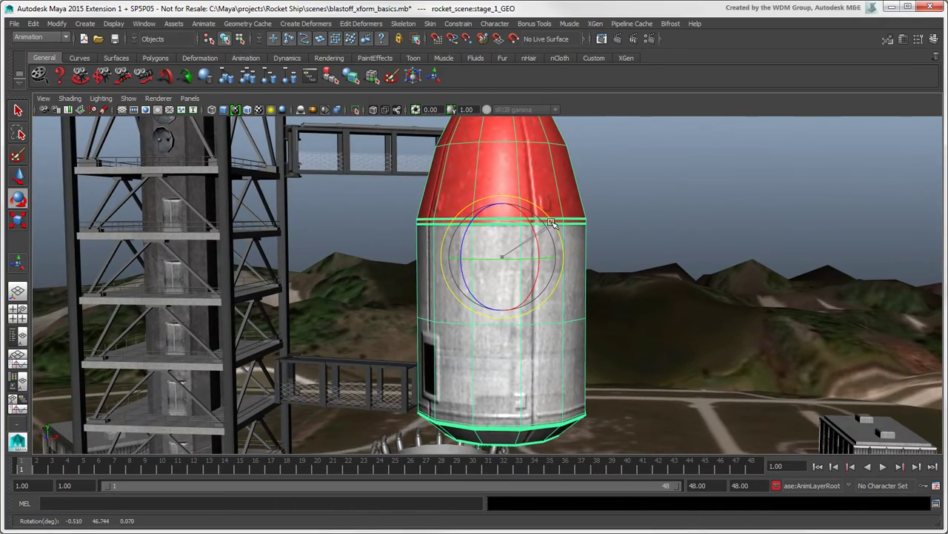
scroll(631, 294, "down", 3)
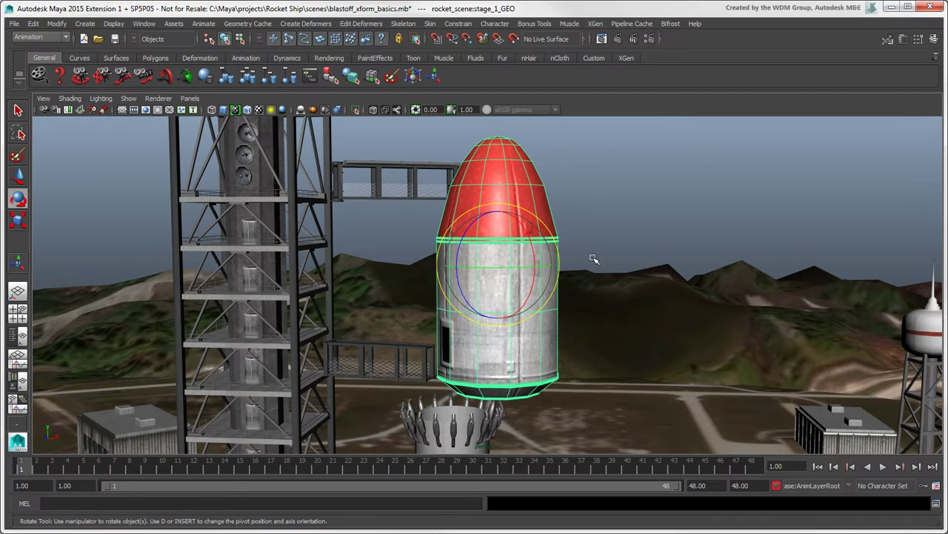
left_click_drag(555, 239, 559, 239)
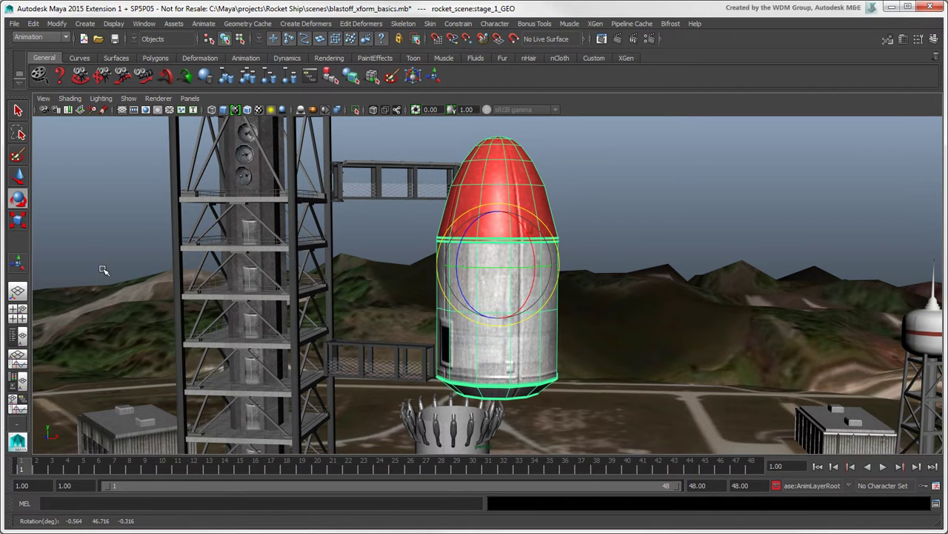
Scale the upper stage individually along the Y, Z and X axes with the Scale tool
key("r")
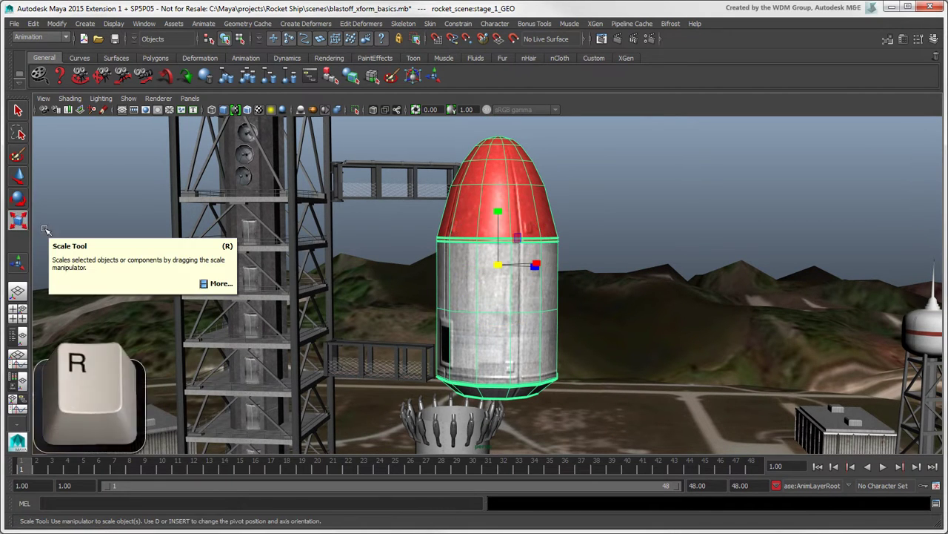
left_click_drag(691, 324, 603, 330, "alt")
left_click_drag(466, 214, 466, 226)
mouse_move(443, 277)
left_mouse_down()
mouse_move(412, 311)
mouse_move(454, 284)
left_mouse_up()
mouse_move(515, 272)
left_mouse_down()
mouse_move(556, 271)
mouse_move(515, 276)
left_mouse_up()
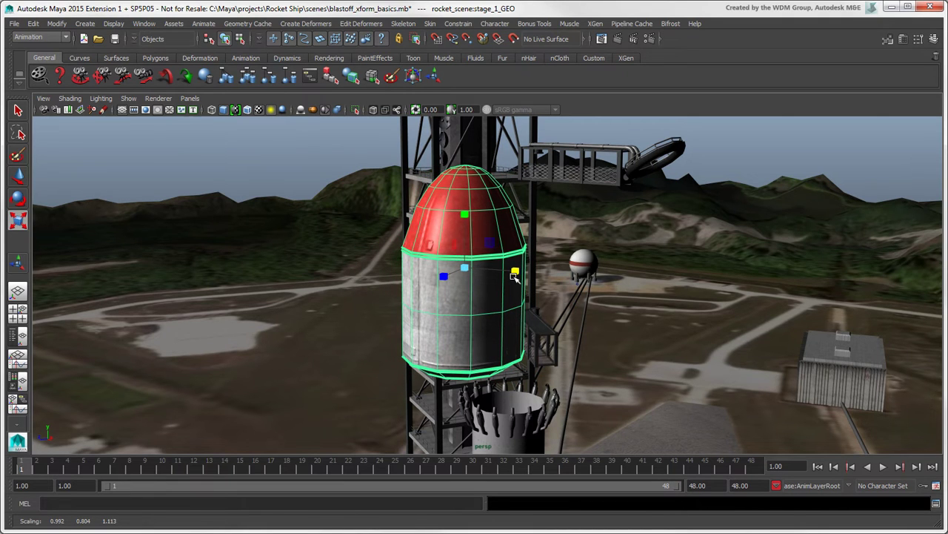
Make Y the active scale axis and scale the upper stage along it, then constrain the scaling to other axes
left_click(465, 216)
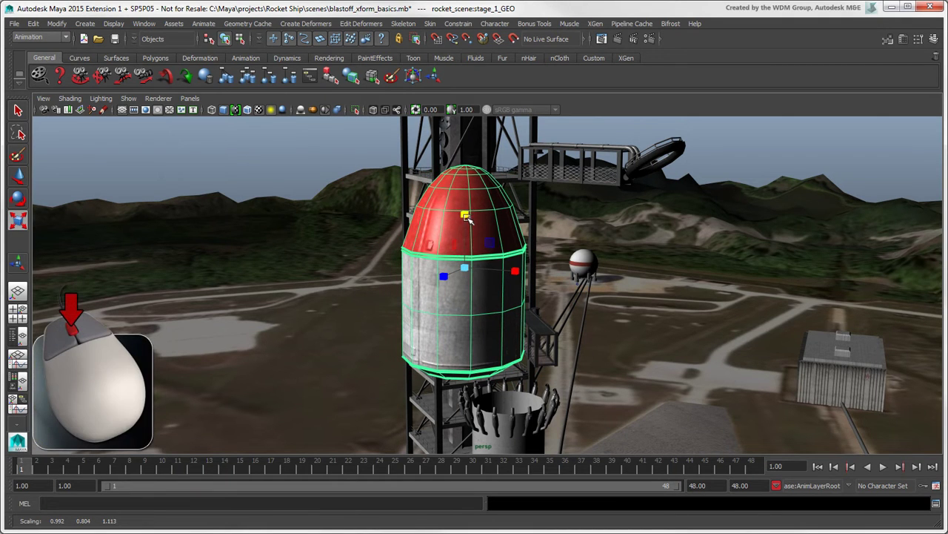
left_click_drag(551, 245, 615, 281)
middle_click_drag(543, 285, 575, 288, "shift")
middle_click_drag(430, 315, 315, 402, "shift")
left_click_drag(314, 402, 413, 330, "shift")
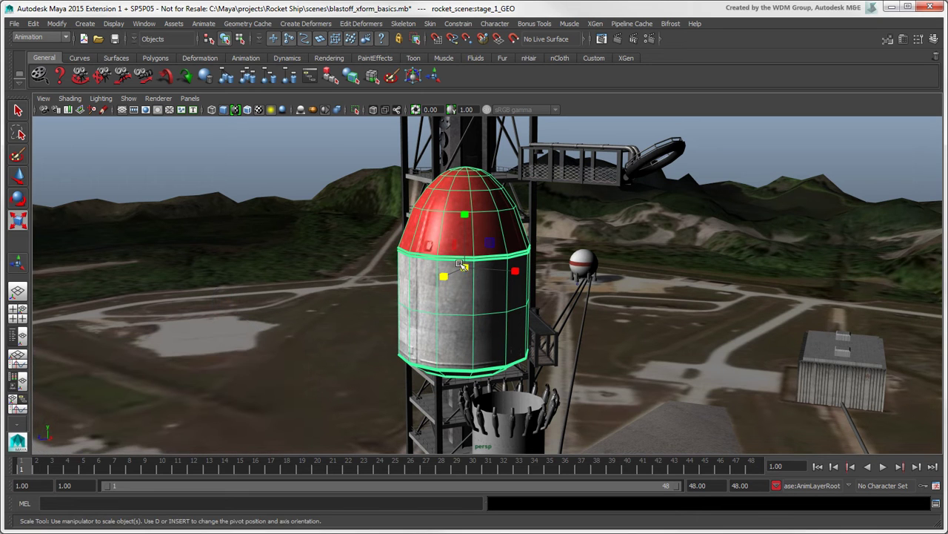
Scale the upper stage down uniformly, then scale it along two axes at a time with the plane handles
left_click_drag(464, 270, 449, 320)
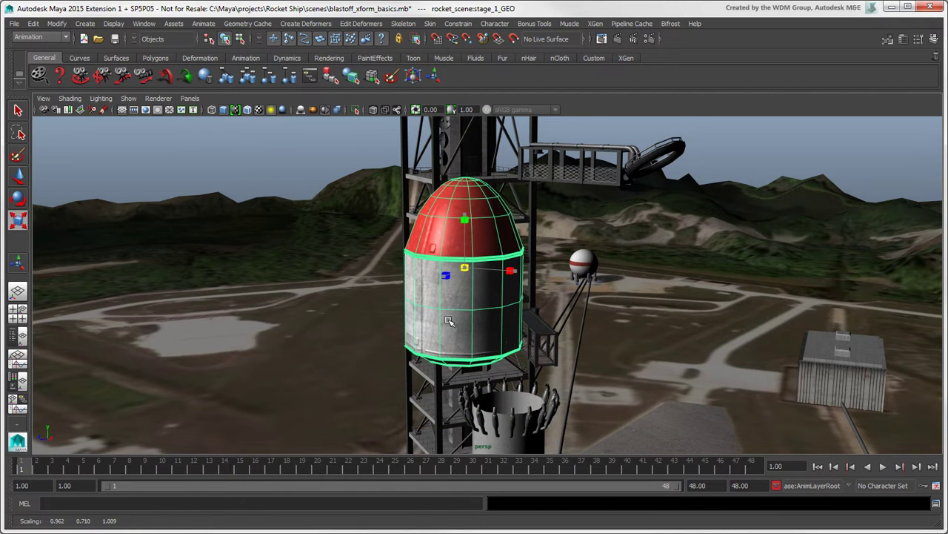
left_click_drag(497, 242, 446, 251)
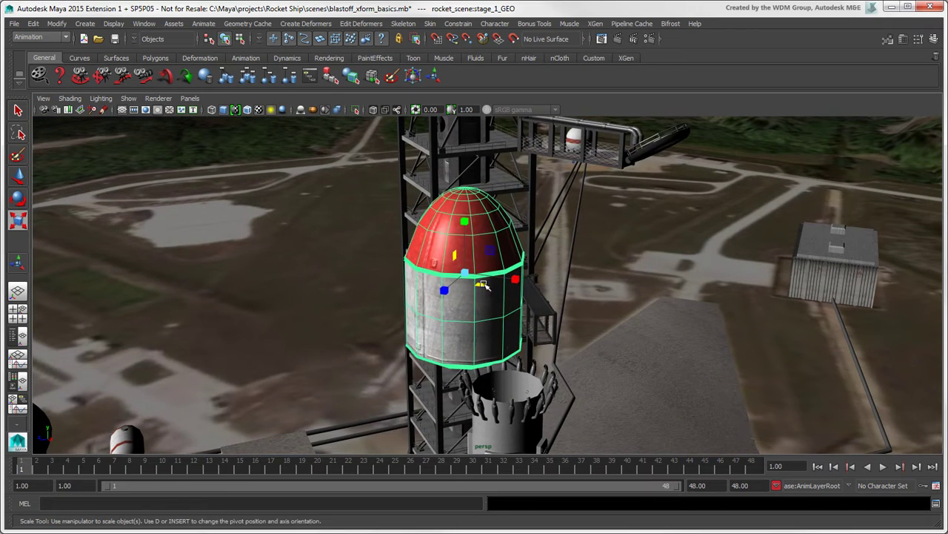
left_click_drag(486, 290, 461, 310)
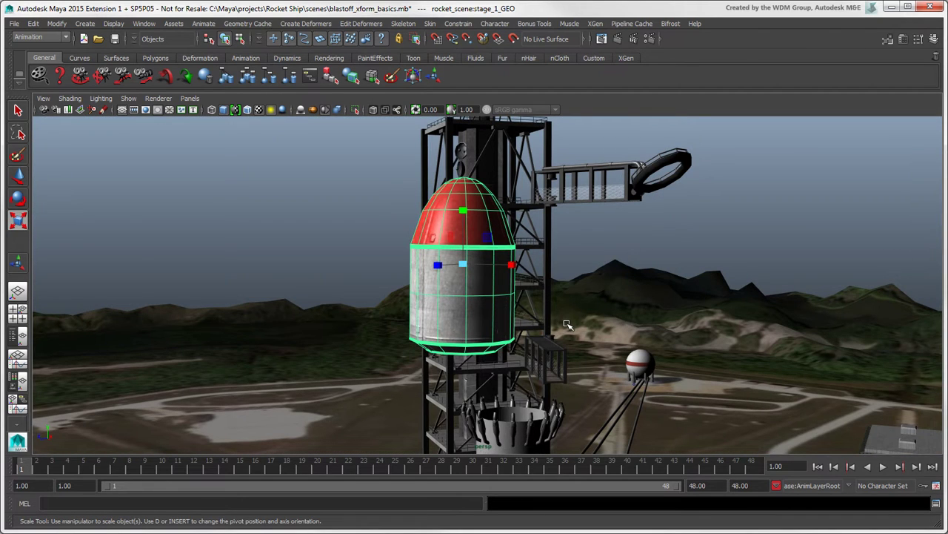
Enlarge the displayed manipulator several times, then shrink it back to a size that fits the upper stage
key("equal")
key("equal")
key("equal")
key("equal")
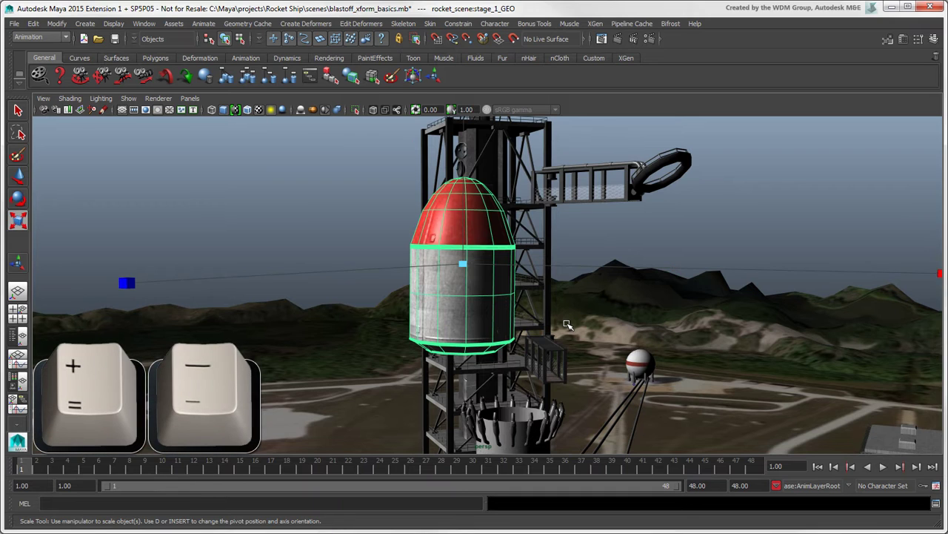
key("minus")
key("minus")
key("minus")
key("minus")
key("minus")
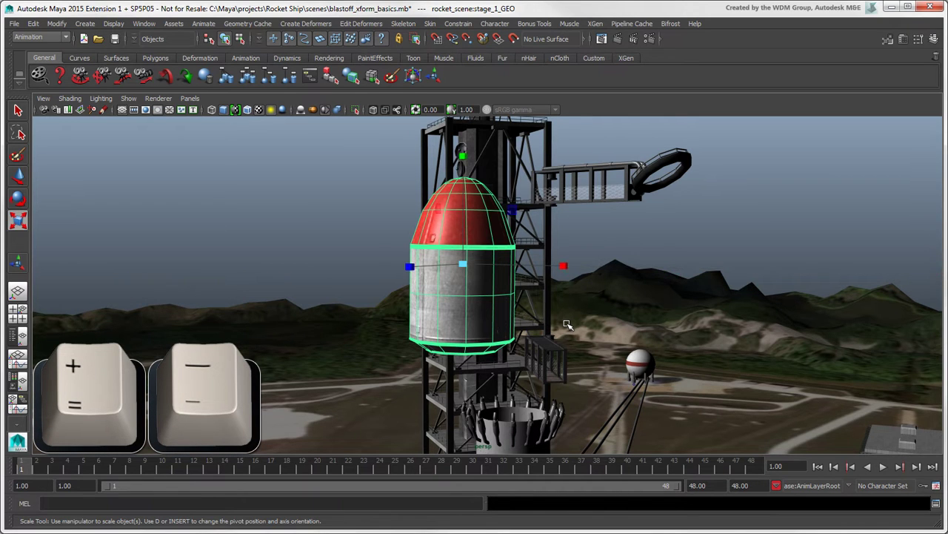
key("equal")
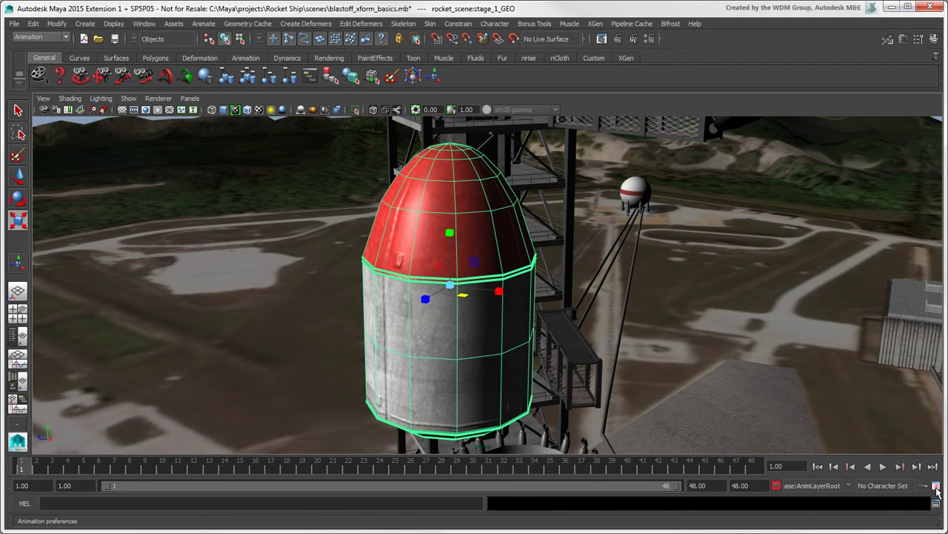
In the manipulator display preferences, set global scale to 2.65, handle size to 52 and line size to 2
left_click(936, 486)
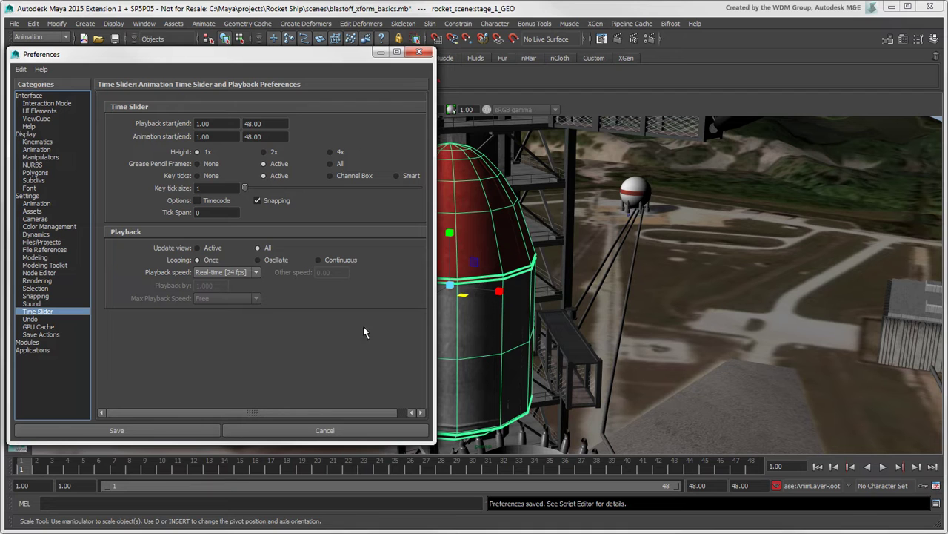
left_click(37, 158)
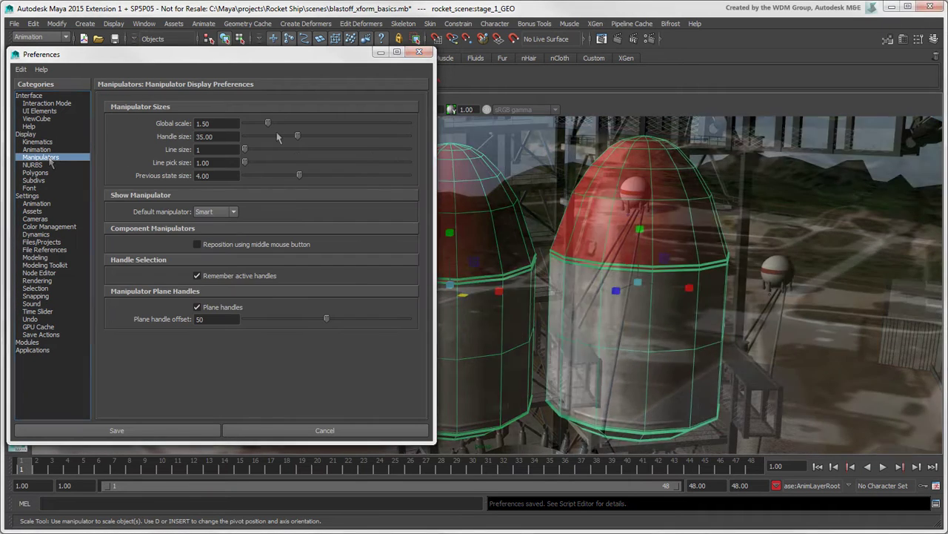
left_click_drag(268, 123, 327, 154)
left_click(614, 222)
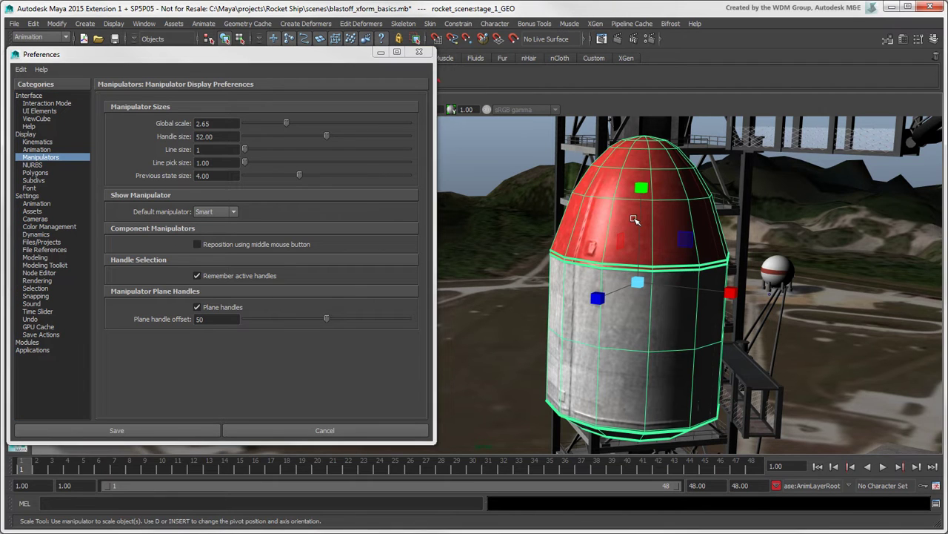
key("e")
mouse_move(251, 150)
left_mouse_down()
mouse_move(316, 156)
mouse_move(246, 156)
left_mouse_up()
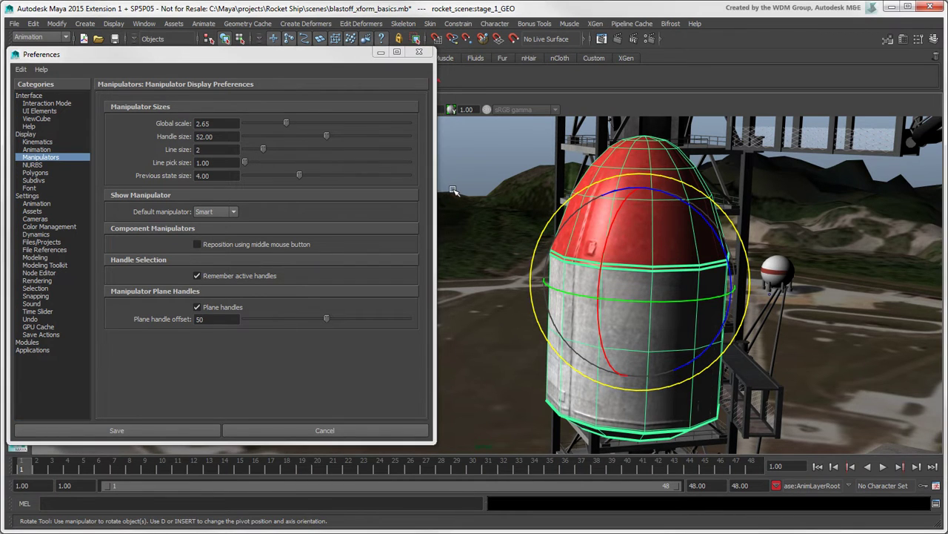
With the Move tool active, turn the manipulator's plane handles off and back on
key("w")
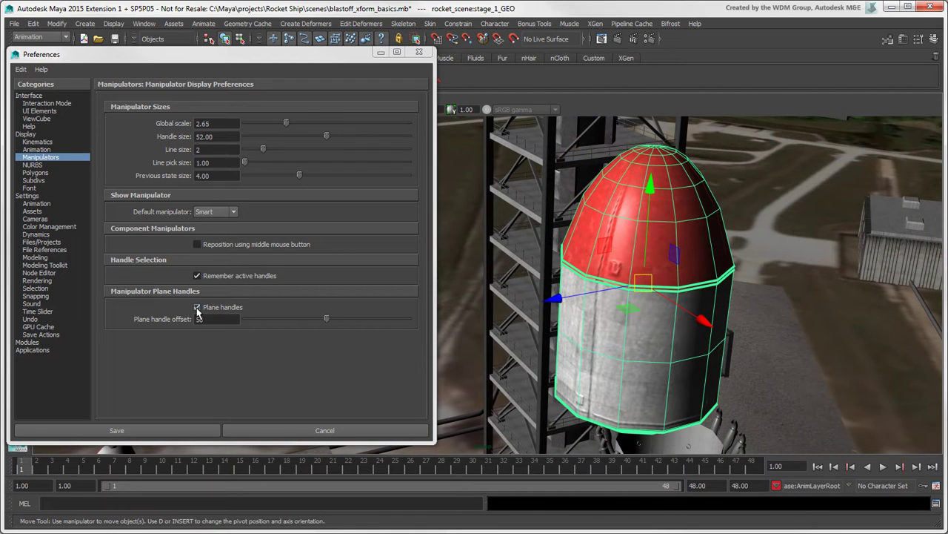
left_click(197, 308)
left_click(197, 308)
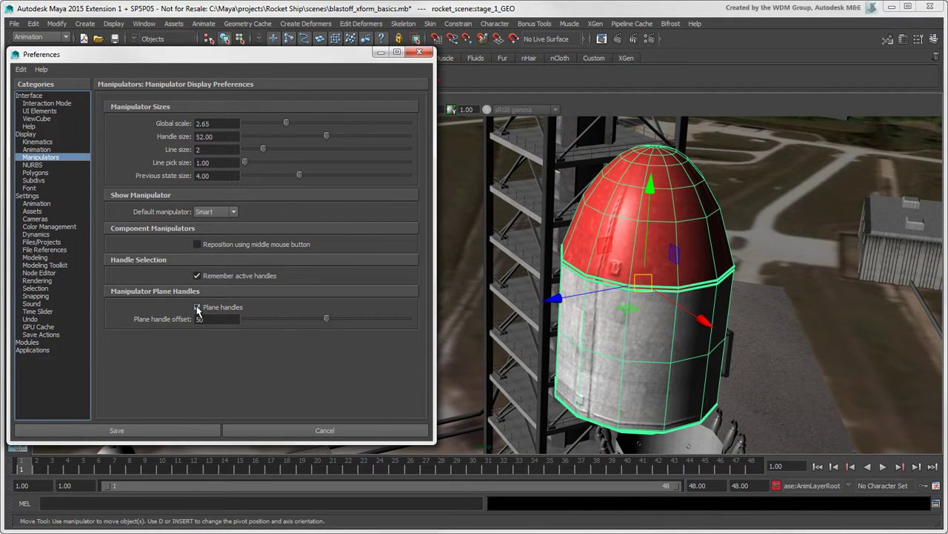
left_click(197, 308)
left_click(198, 308)
left_click(197, 307)
Increase the plane handle offset and save the preferences
left_click_drag(322, 321, 358, 338)
left_click(191, 432)
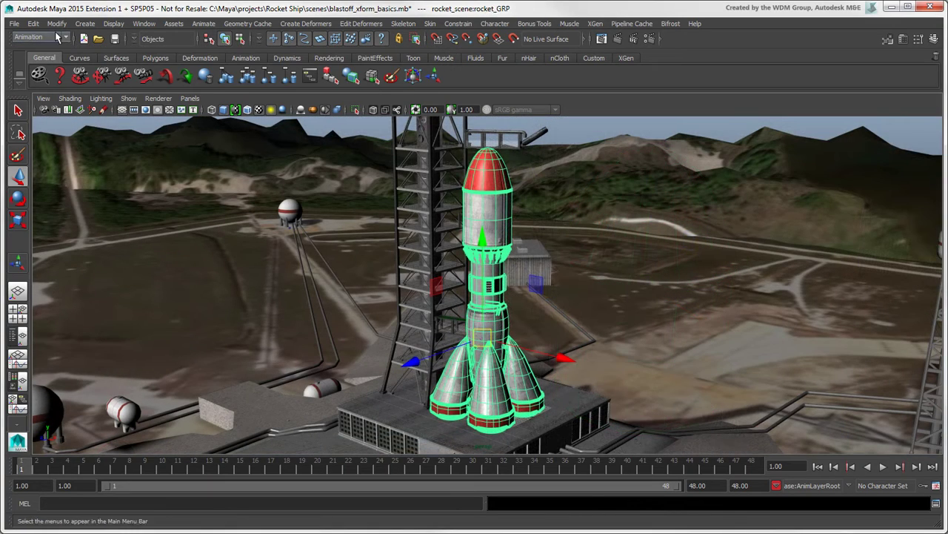
Detach the Transformation Tools menu and place it as a floating window in the viewport's upper corner
left_click(57, 23)
mouse_move(62, 41)
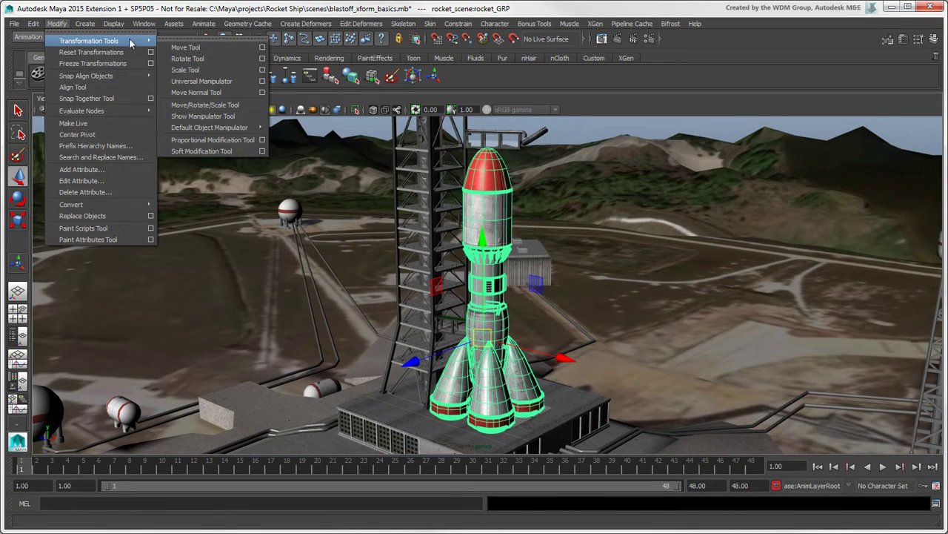
left_click(169, 42)
left_click_drag(220, 30, 100, 132)
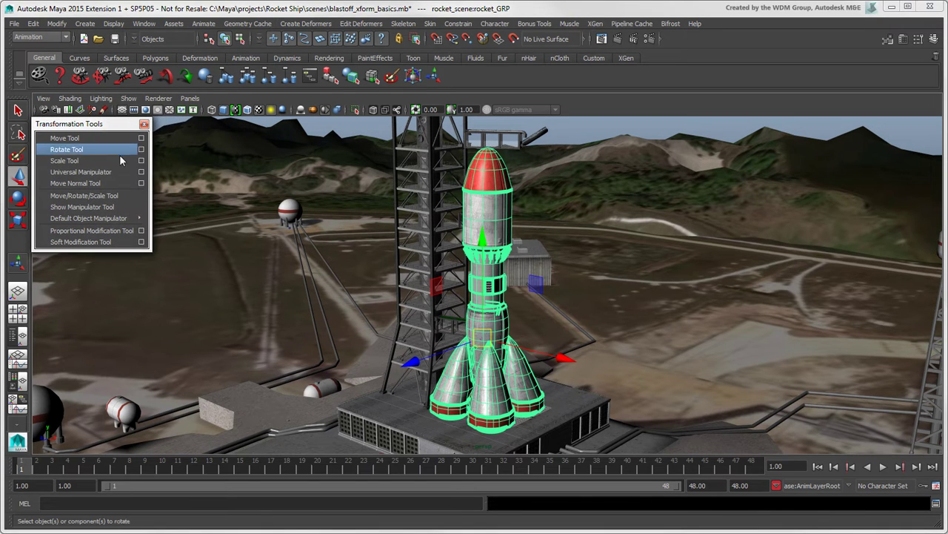
Use the combined Move/Rotate/Scale Tool to scale the whole rocket down and move it across the launch platform
left_click(128, 195)
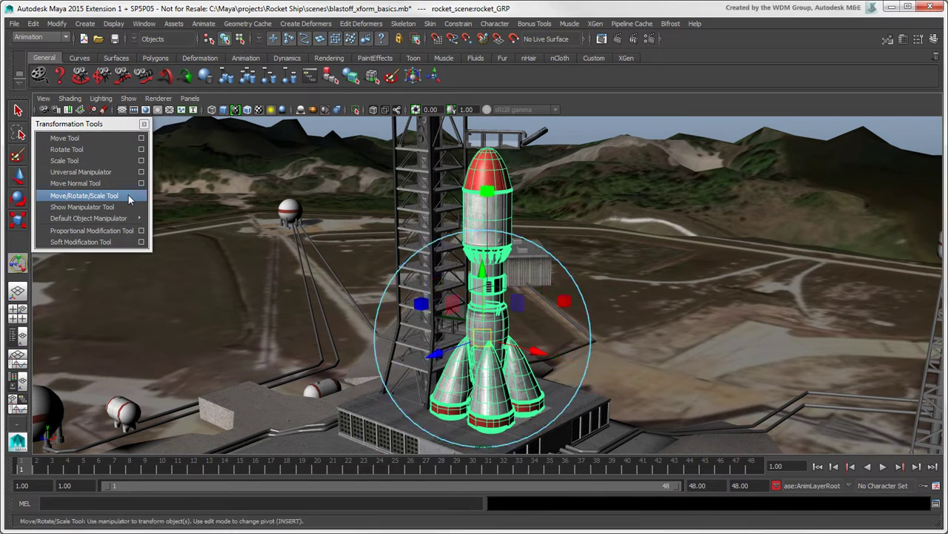
left_click_drag(487, 286, 487, 344)
left_click_drag(540, 415, 575, 461)
left_click_drag(486, 438, 527, 417)
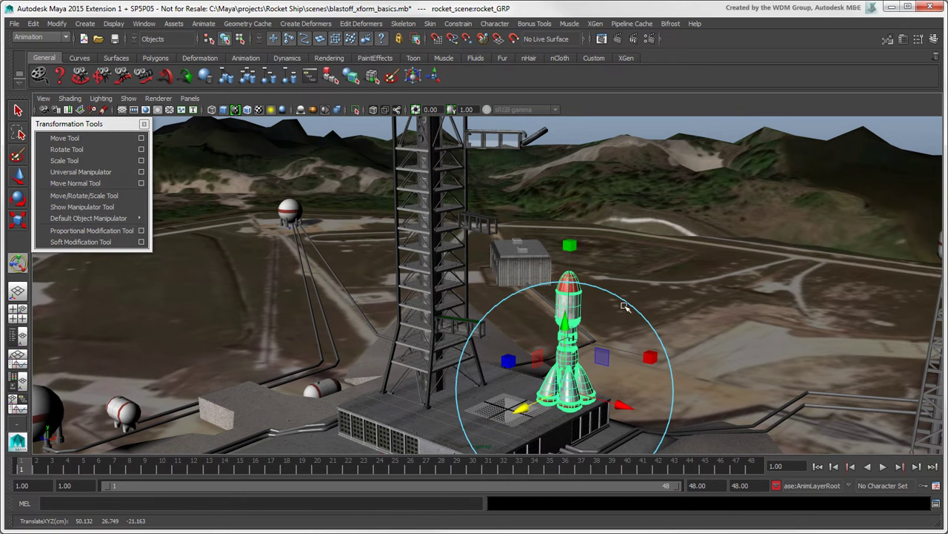
Rotate the rocket with the combined Move/Rotate/Scale Tool so it tips over onto its side above the launch platform
key("e")
left_click_drag(607, 321, 619, 344, "alt")
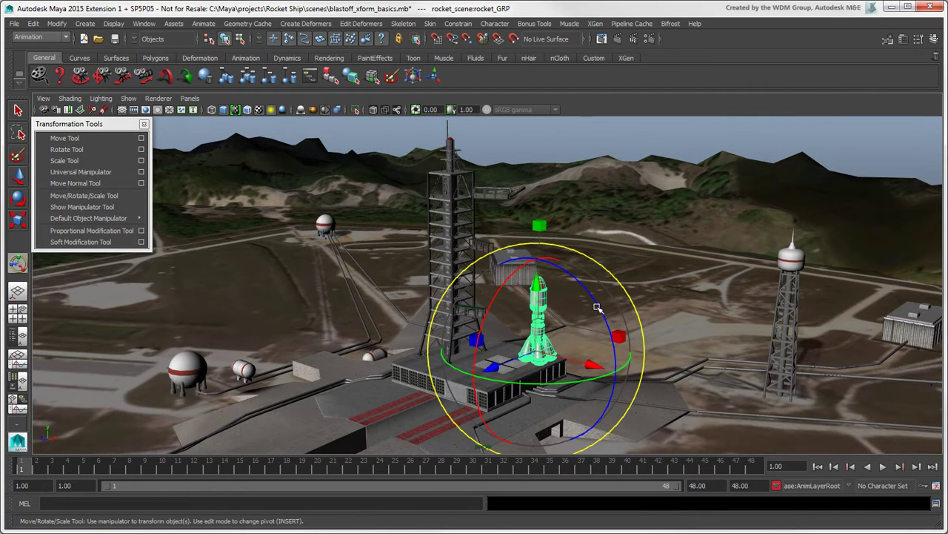
left_click_drag(597, 307, 521, 342)
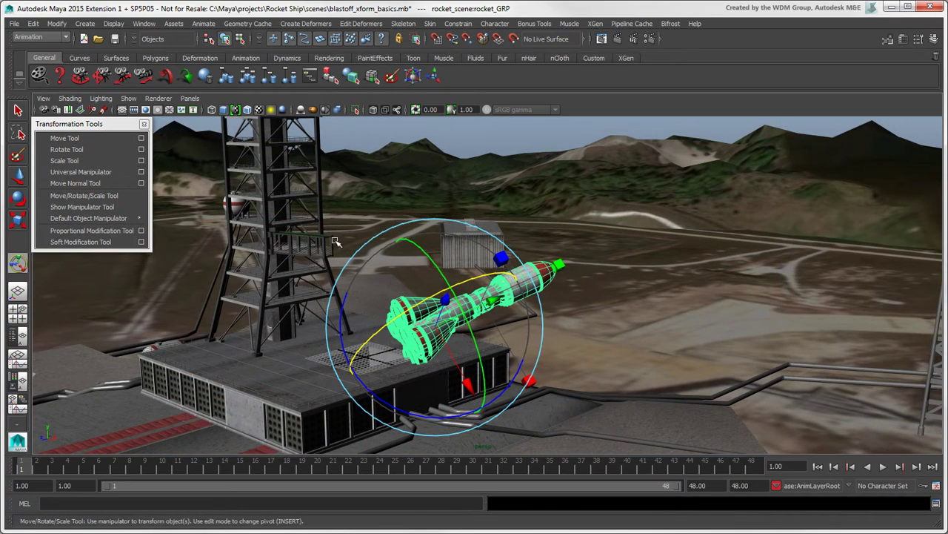
Switch to the Universal Manipulator and use its handles to stand the rocket upright and shift it onto the launch platform
left_click(81, 172)
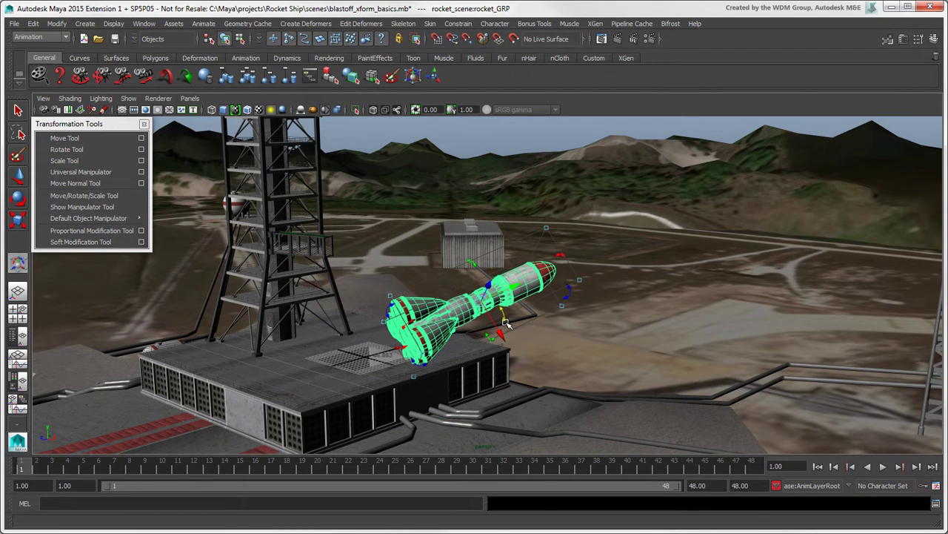
scroll(502, 304, "up", 3)
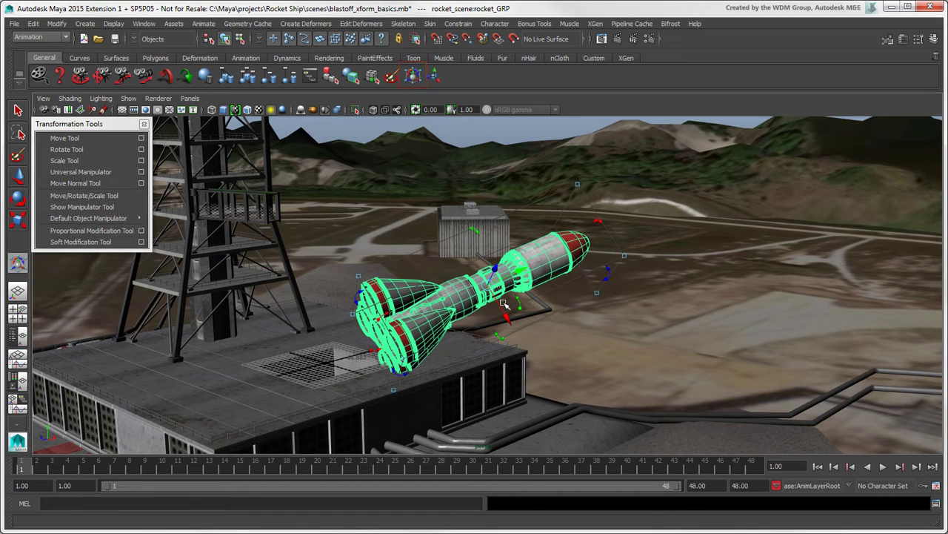
key("ctrl+t")
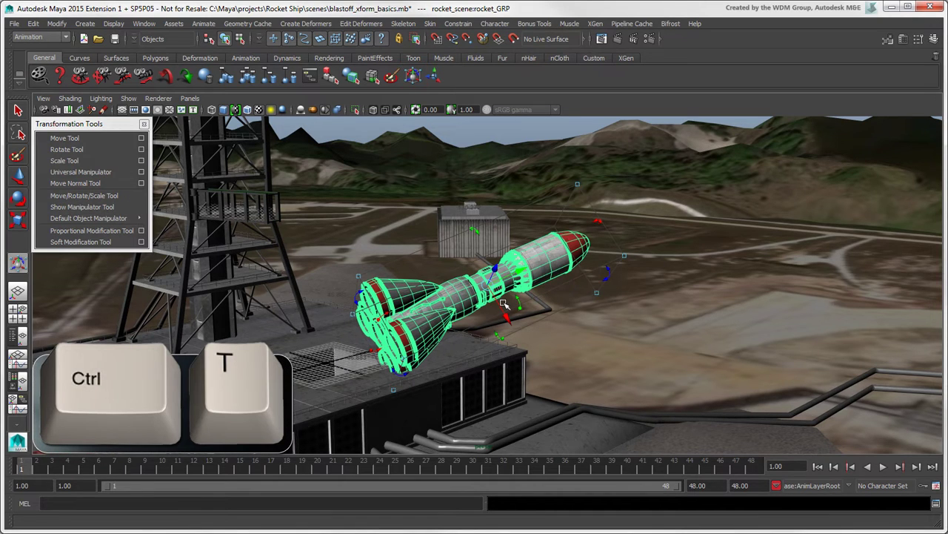
middle_click_drag(326, 356, 186, 364)
left_click_drag(377, 319, 356, 316)
left_click_drag(467, 210, 269, 242)
left_click_drag(336, 243, 320, 213)
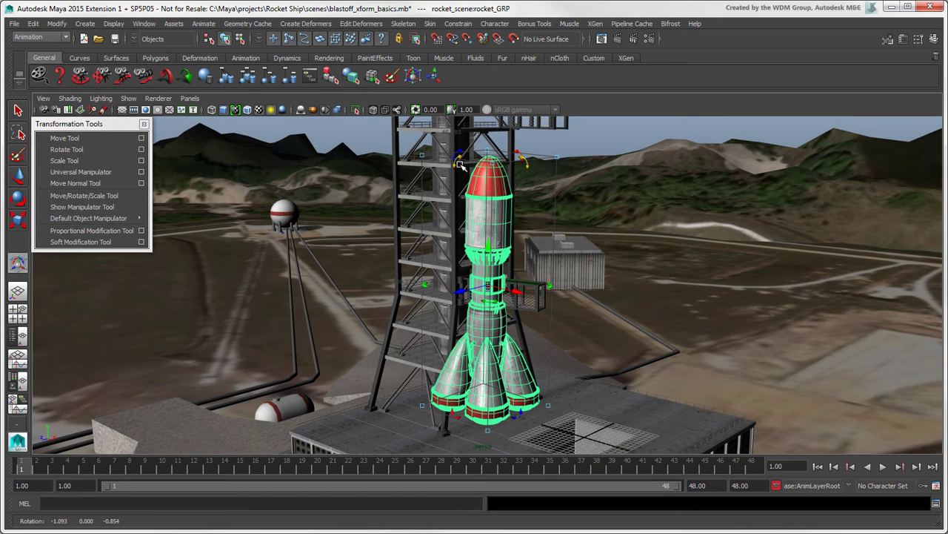
mouse_move(461, 164)
left_mouse_down()
mouse_move(448, 158)
mouse_move(476, 148)
mouse_move(461, 168)
left_mouse_up()
left_click_drag(521, 290, 600, 324)
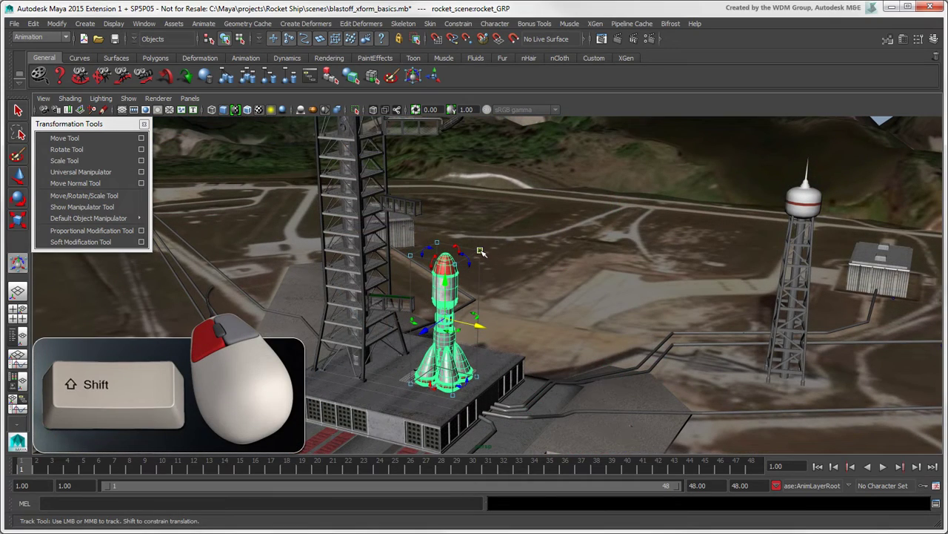
Scale the rocket up uniformly from a bounding-box corner of the Universal Manipulator and move it along X toward the tower
left_click_drag(480, 251, 771, 208, "shift")
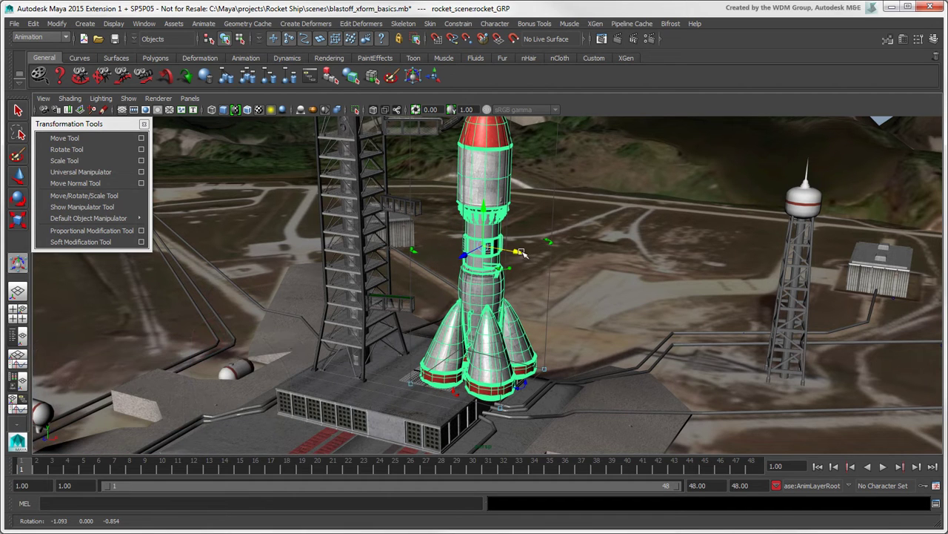
left_click_drag(522, 253, 489, 253)
left_click_drag(430, 254, 420, 258)
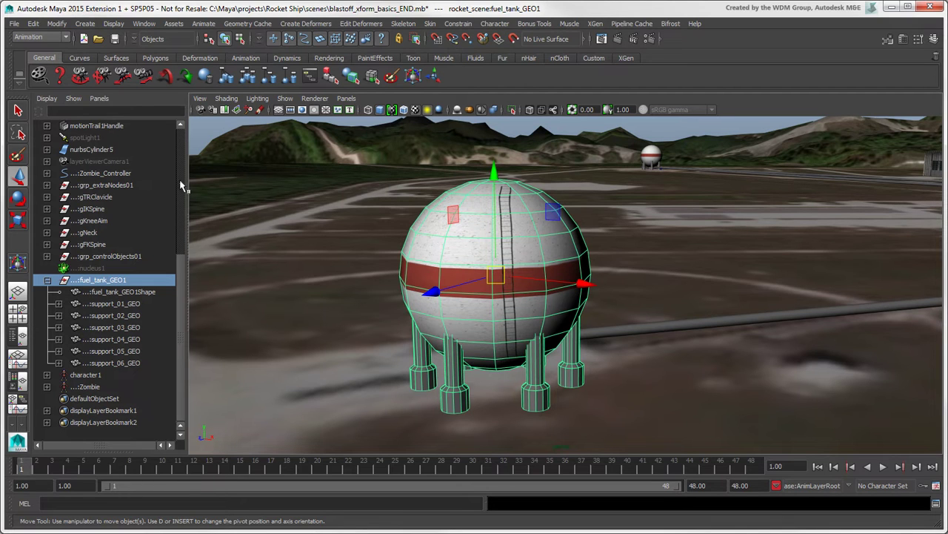
Open the Move Tool settings and try a free move of the fuel tank in World axis orientation, undoing the move
double_click(18, 176)
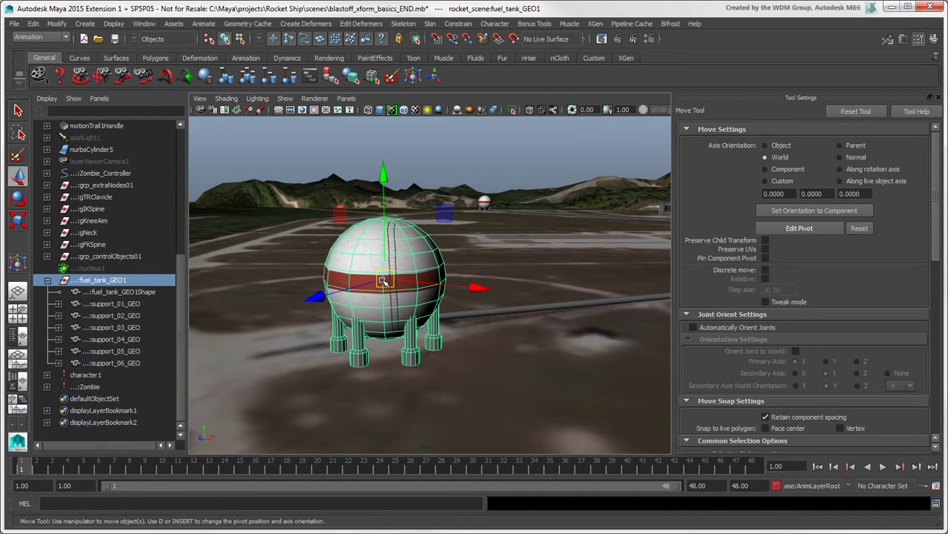
left_click_drag(388, 281, 412, 237)
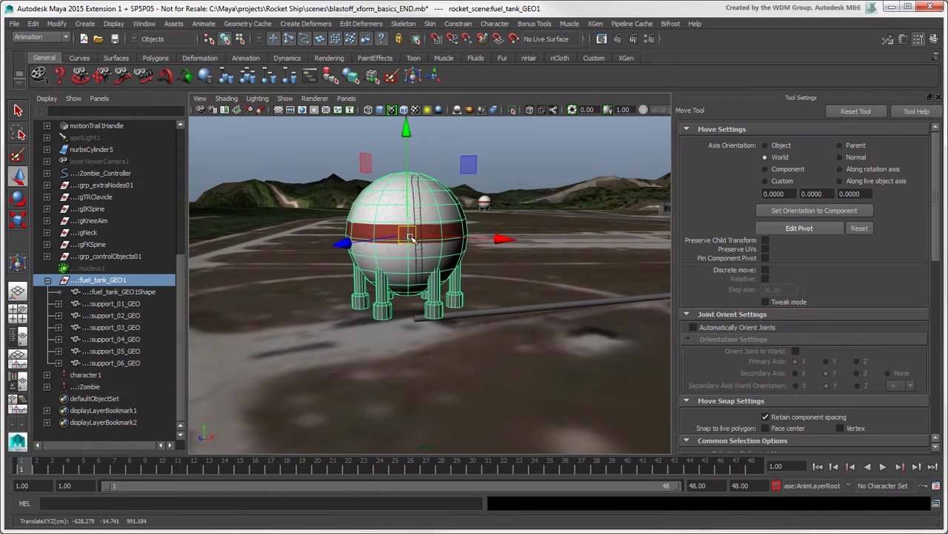
key("ctrl+z")
Rotate the fuel tank so it tilts sideways and set the Move Tool's axis orientation to Parent
key("e")
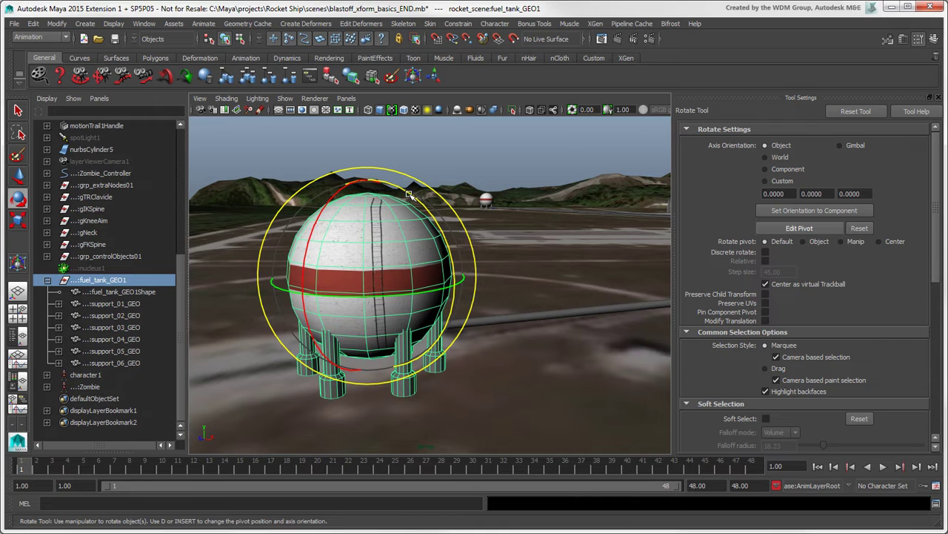
left_click_drag(415, 235, 449, 245)
key("w")
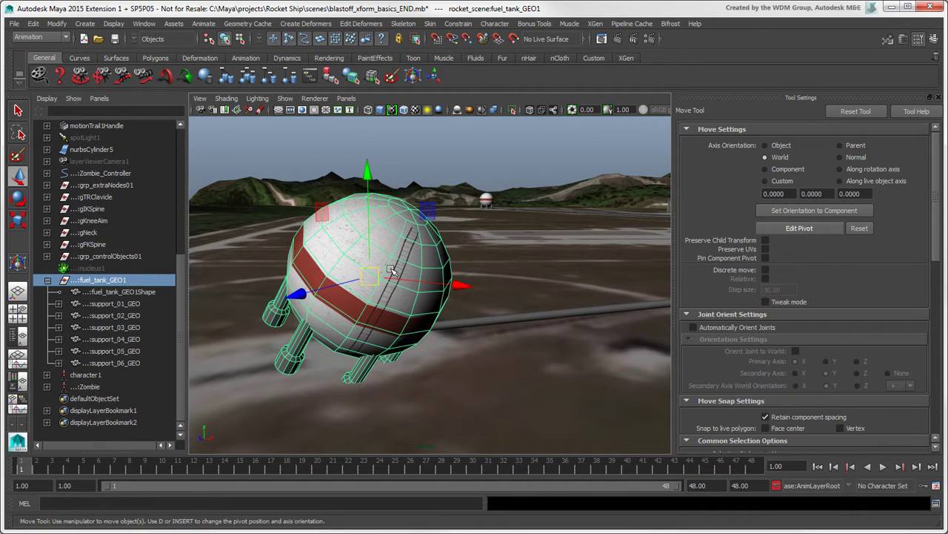
left_click(839, 146)
Try moving support_01_GEO and support_06_GEO in turn along the parent's Y axis, undoing each move
left_click(292, 349)
left_click_drag(341, 270, 341, 301)
key("z")
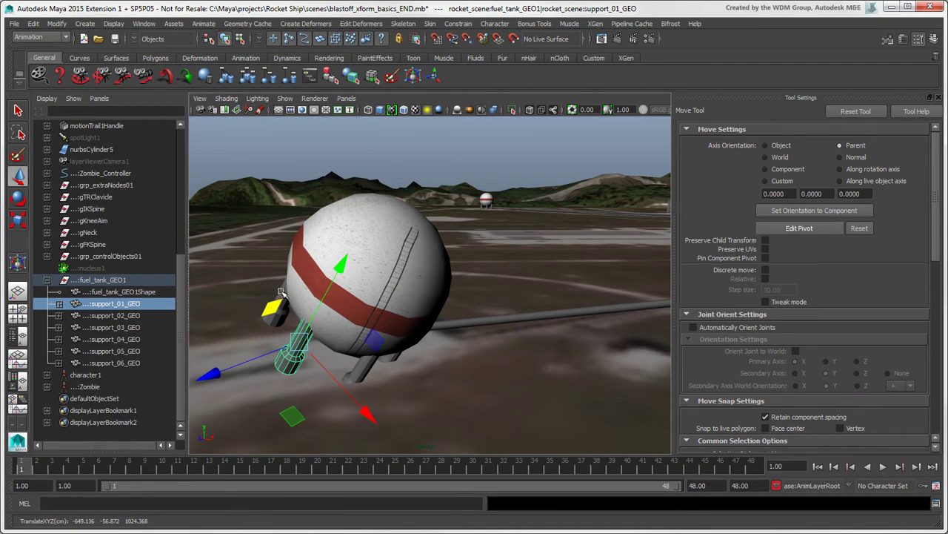
left_click(281, 296)
left_click_drag(320, 222, 343, 247)
key("z")
Move the whole fuel tank up in Parent orientation, and along its own tilted Y axis with the axis orientation set to Object
left_click(415, 264)
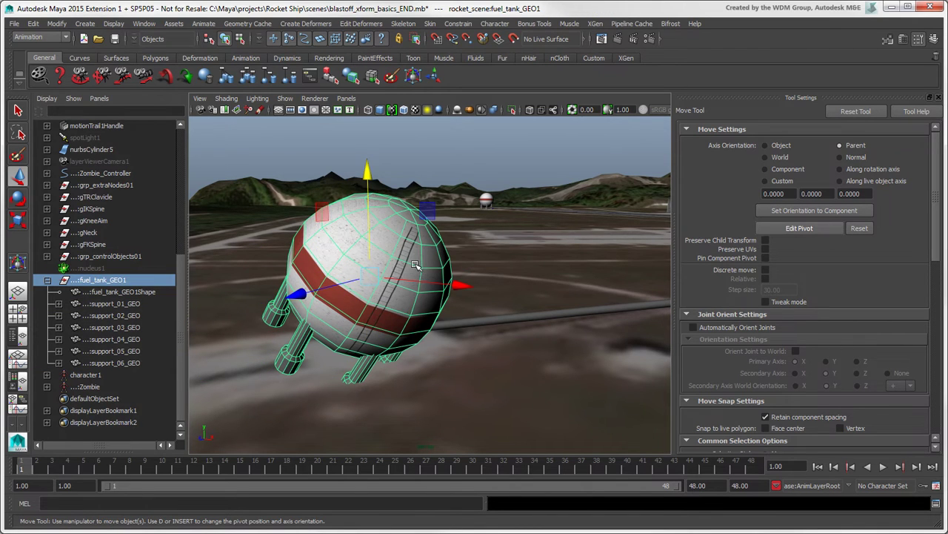
left_click_drag(415, 265, 369, 238)
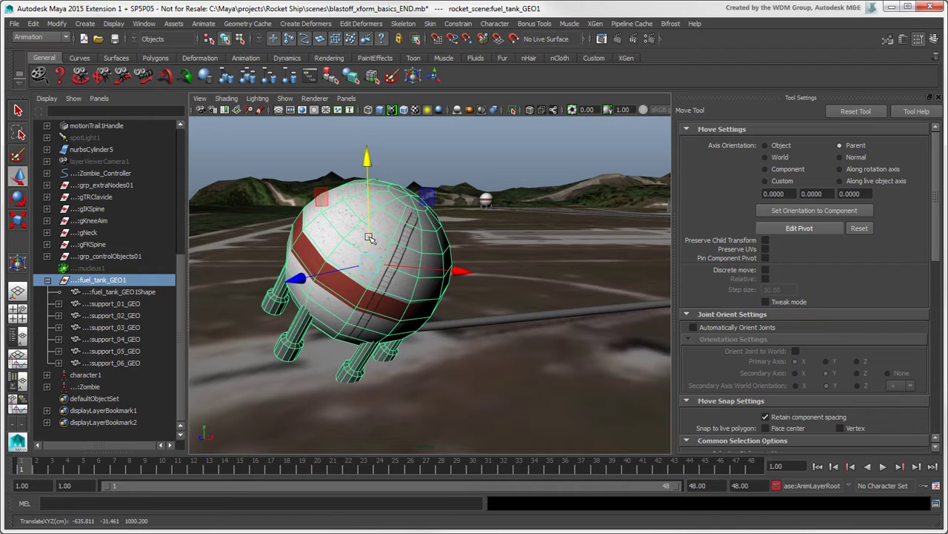
left_click(764, 146)
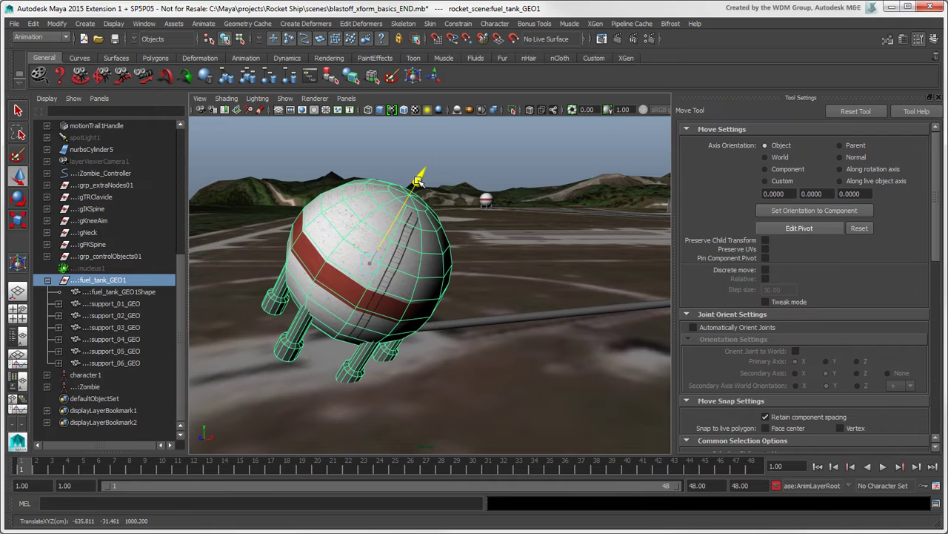
left_click_drag(417, 175, 424, 197)
Check the Scale Tool's axes on the tank and its supports, and try rotating support_06_GEO, undoing the rotation
key("r")
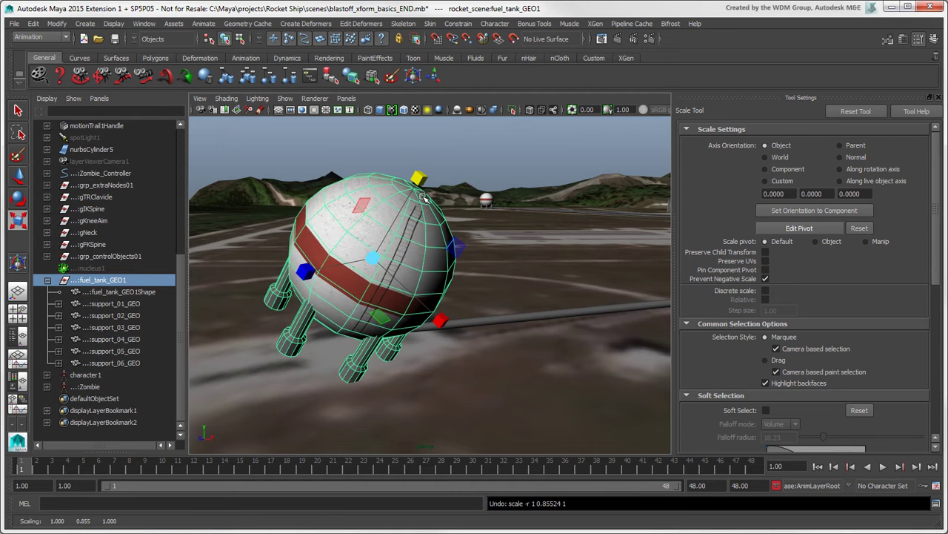
left_click(292, 343)
left_click(366, 355)
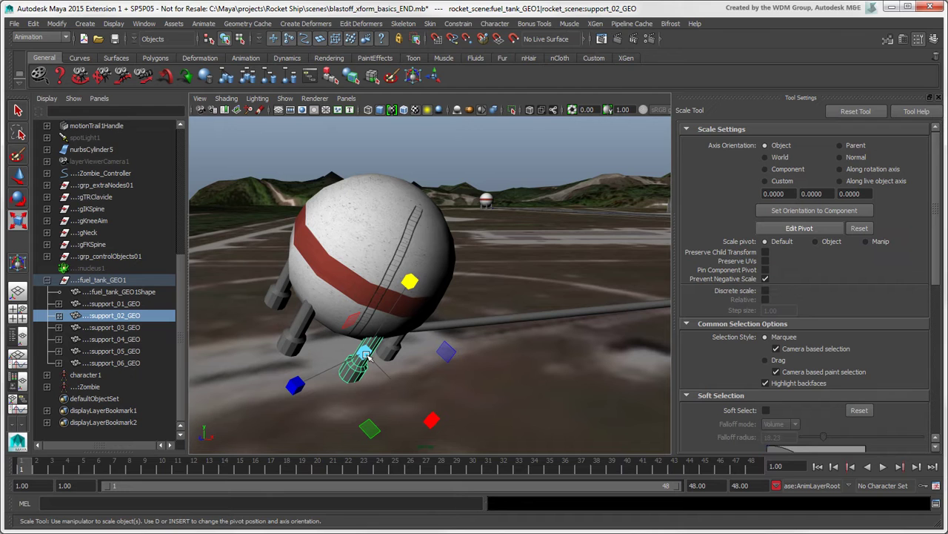
left_click(281, 304)
key("e")
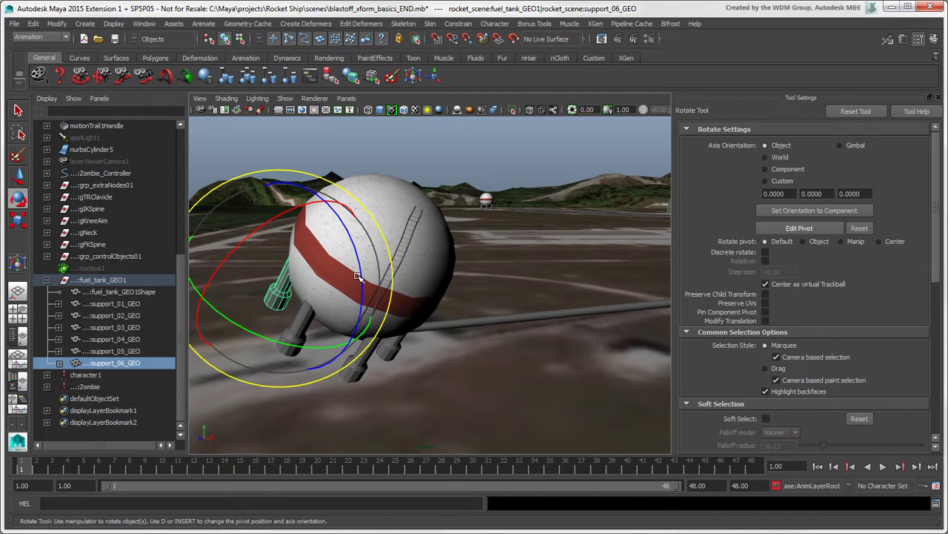
left_click_drag(358, 276, 376, 254)
key("ctrl+z")
Select the whole fuel tank and rotate it back upright around its Z axis
left_click(420, 251)
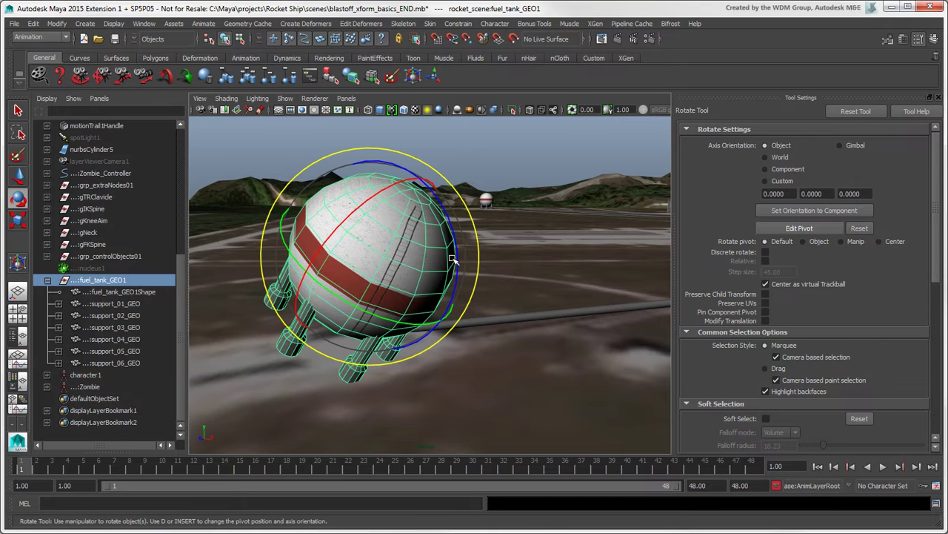
left_click_drag(455, 282, 408, 220)
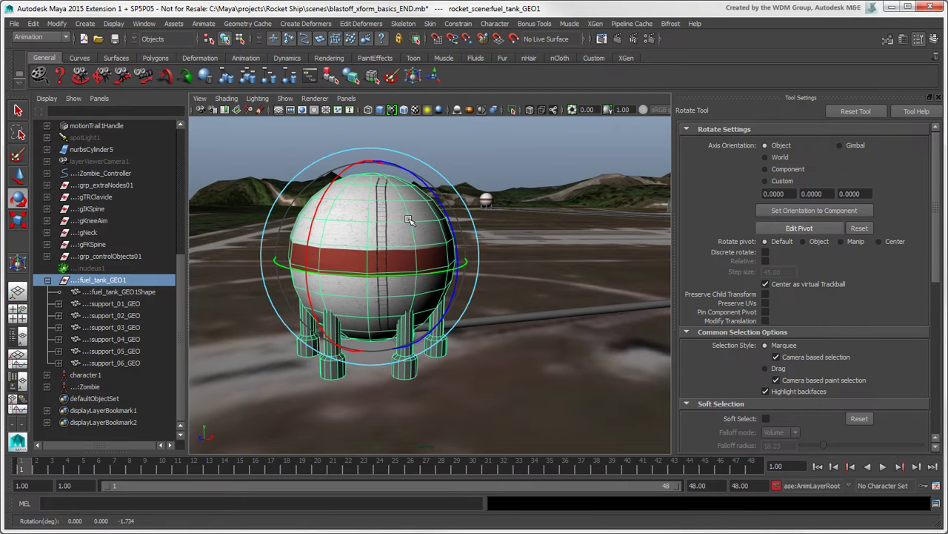
left_click(137, 279)
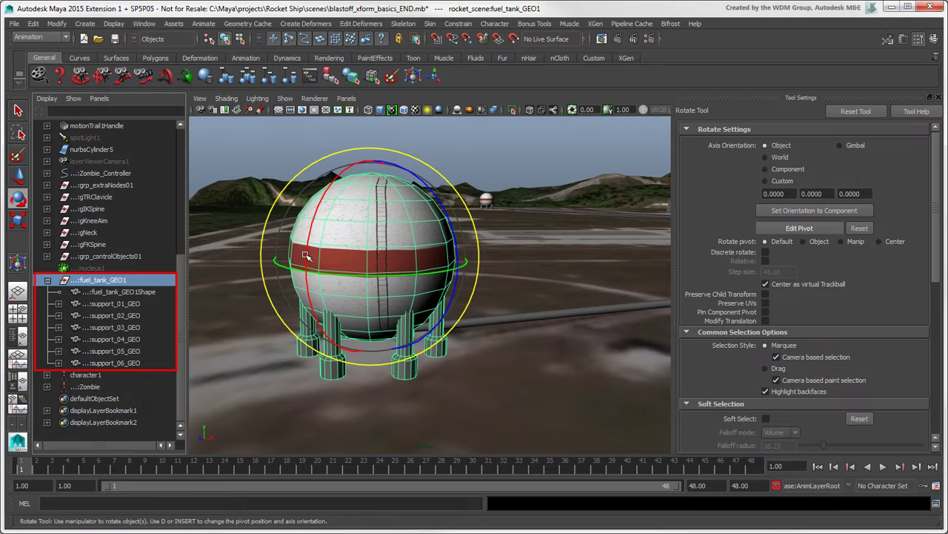
Try rotating, moving and scaling the fuel tank together with its supports, undoing these changes, and try transforming one front support alone
left_click_drag(320, 214, 304, 291)
key("z")
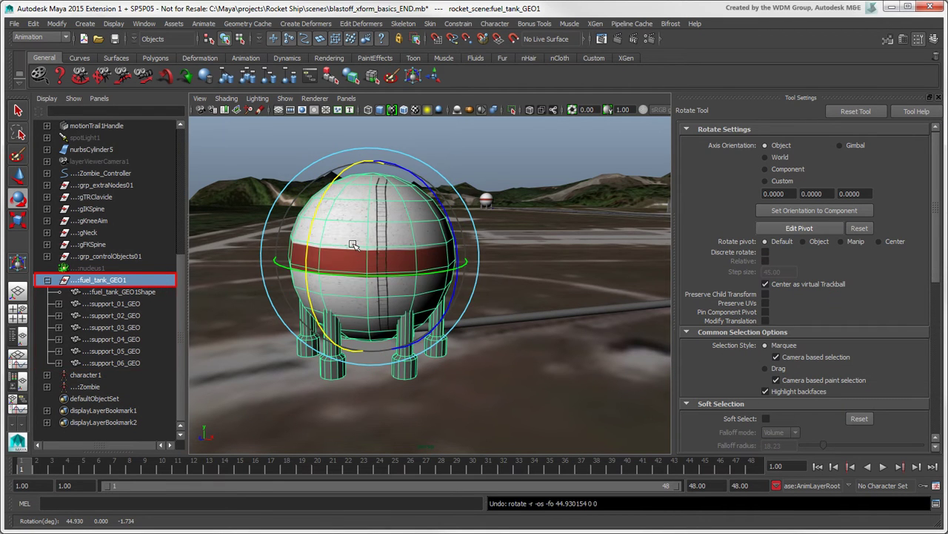
key("w")
left_click_drag(373, 258, 380, 295)
key("ctrl+z")
key("r")
key("ctrl+z")
left_click(405, 352)
left_click_drag(404, 341, 386, 348)
Turn on Preserve Child Transform for the Move Tool and move the fuel tank upward without its supports
key("w")
left_click(358, 250)
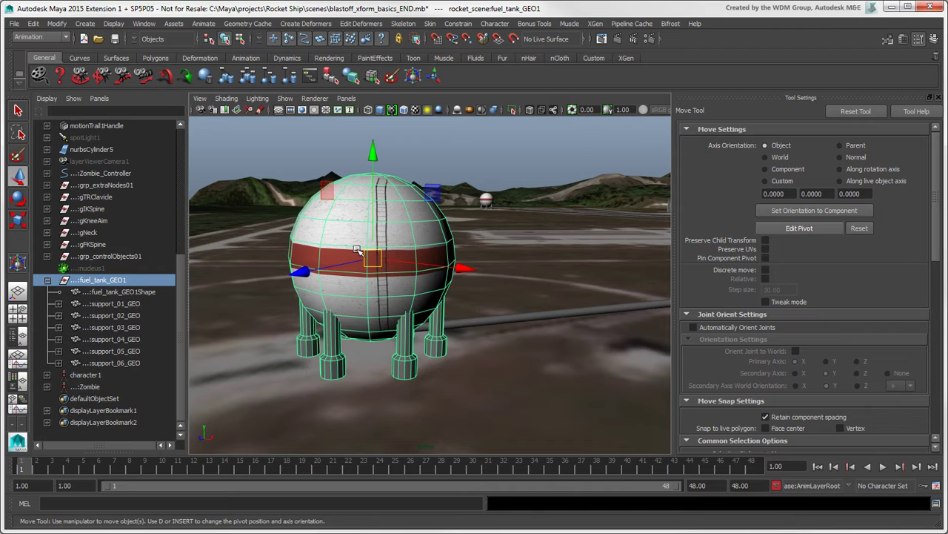
left_click(766, 241)
left_click_drag(375, 261, 363, 82)
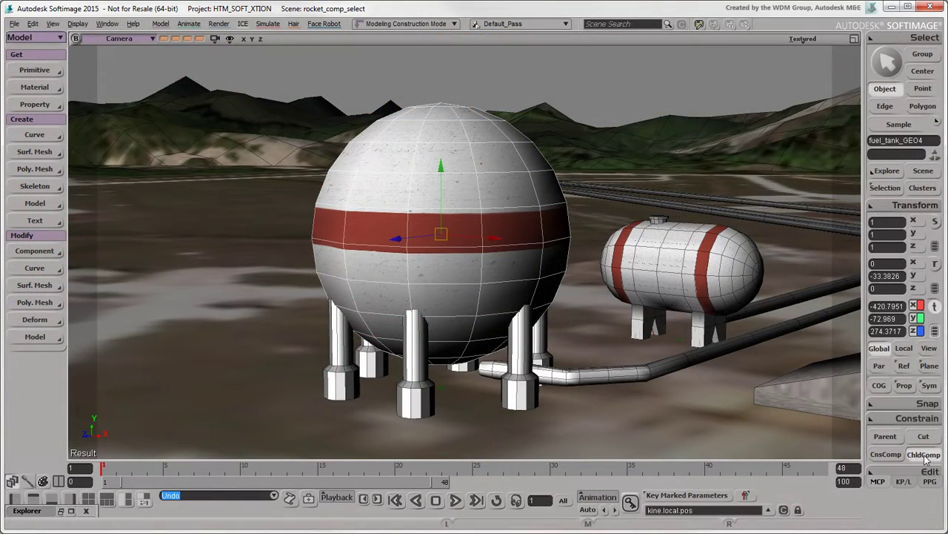
In Softimage, turn on child compensation and try moving the fuel tank up without its supports, undoing the move
left_click(924, 454)
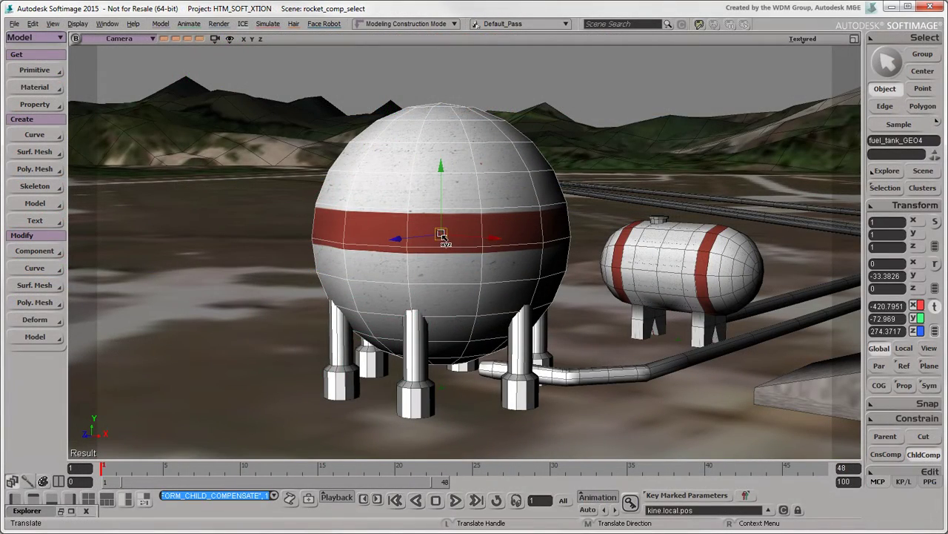
left_click_drag(445, 238, 434, 200)
key("ctrl+z")
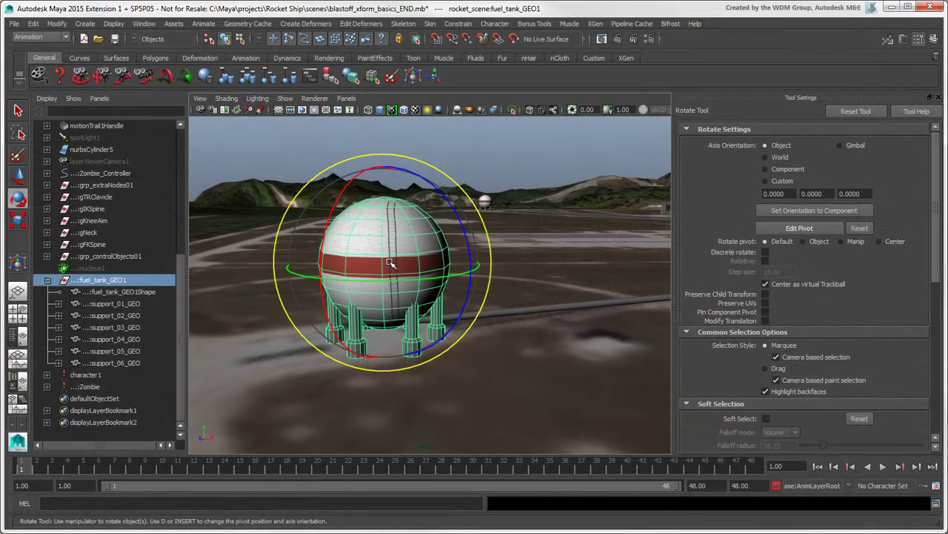
Back in Maya, enable Discrete rotate with a step size of 45 and rotate the fuel tank around its Z axis
left_click(765, 253)
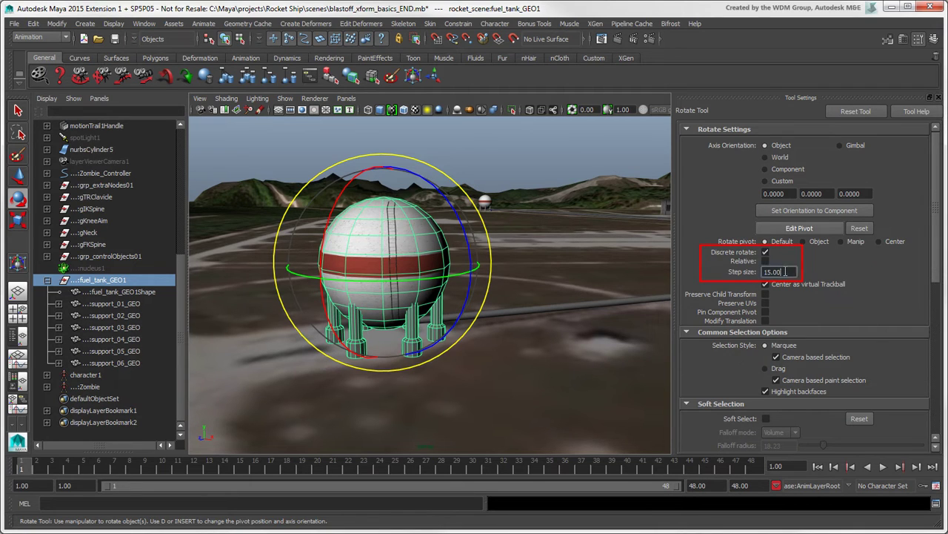
type("45")
key("Return")
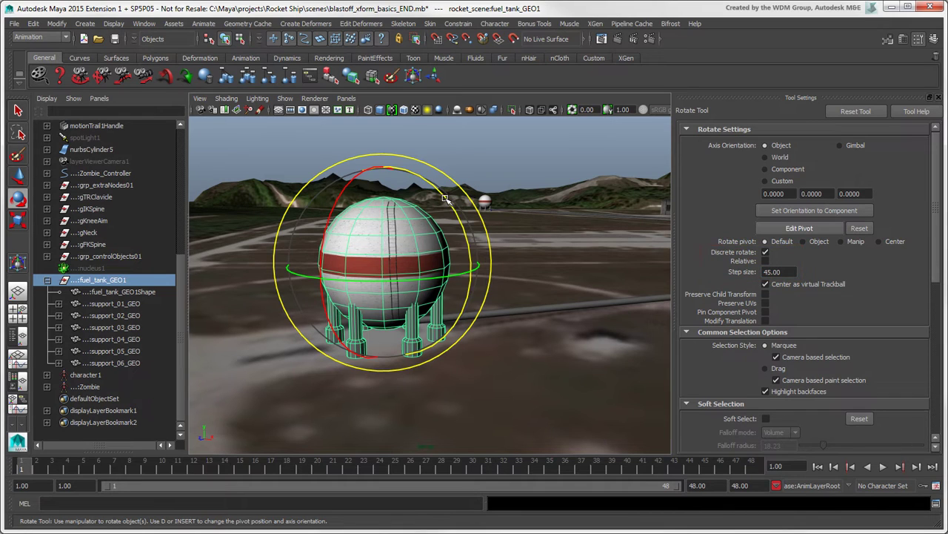
left_click_drag(444, 198, 438, 236)
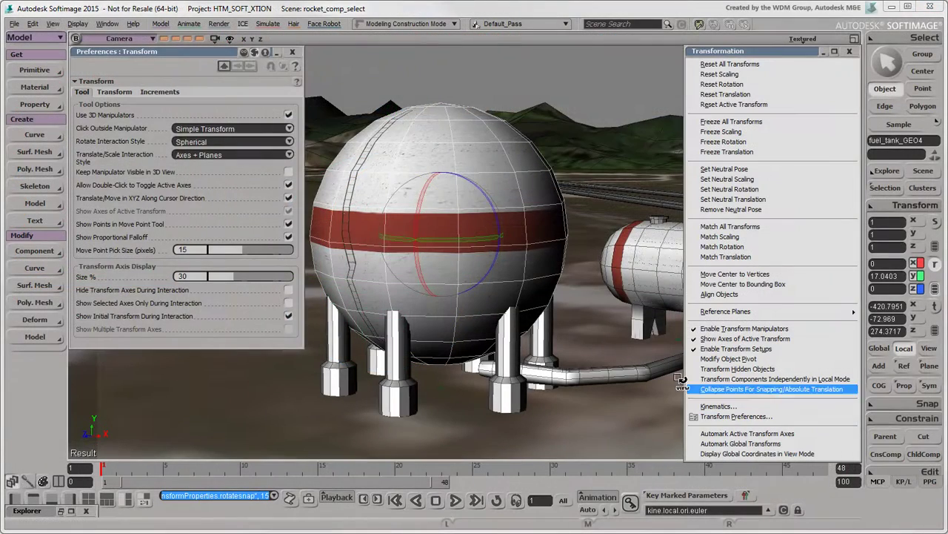
In Softimage, set the rotation snap increment to 45 degrees and rotate the fuel tank around Z with snapping
left_click(160, 91)
double_click(183, 127)
type("45")
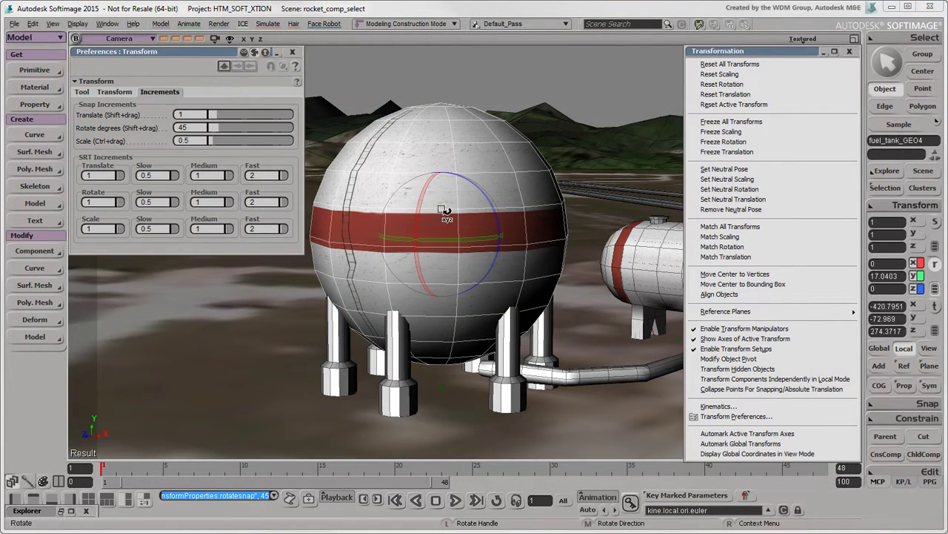
left_click_drag(504, 222, 467, 179, "shift")
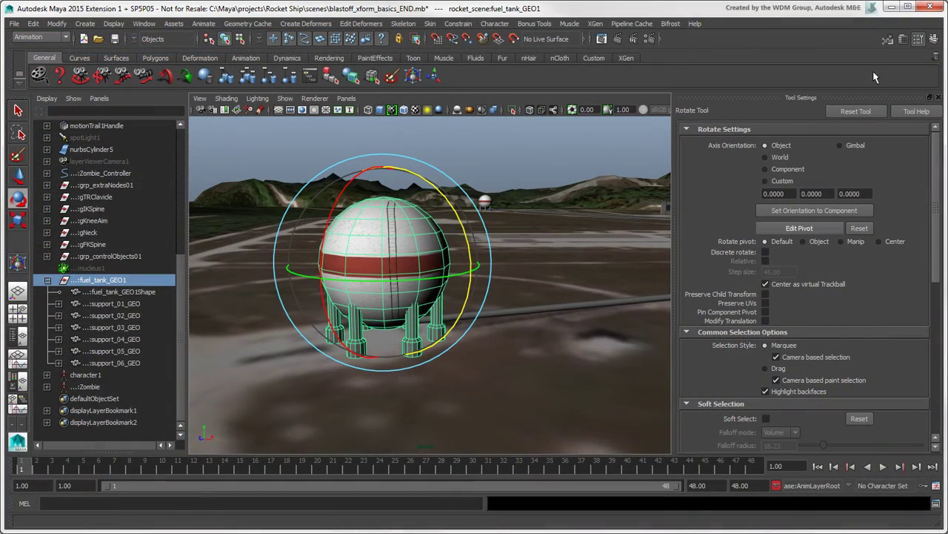
Back in Maya, show the Channel Box for the fuel tank and activate the Move Tool
left_click(935, 39)
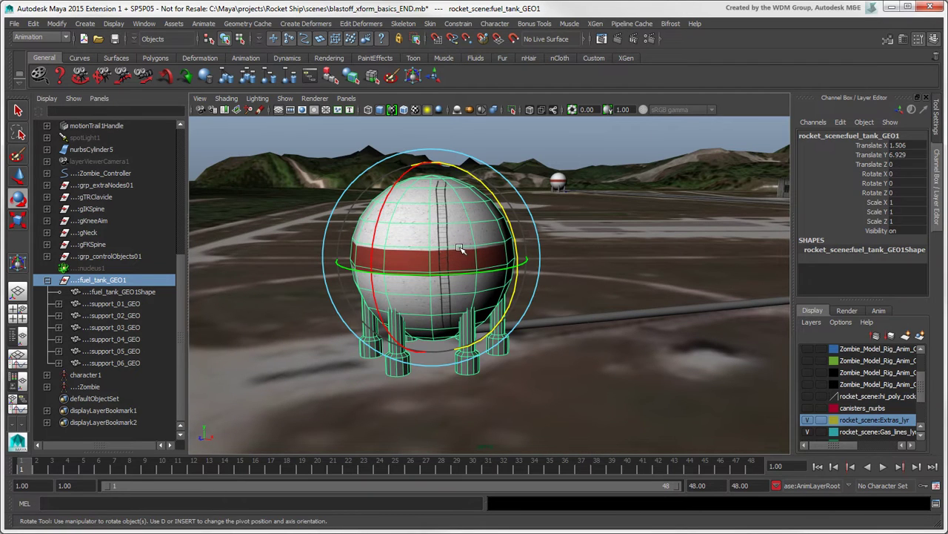
key("w")
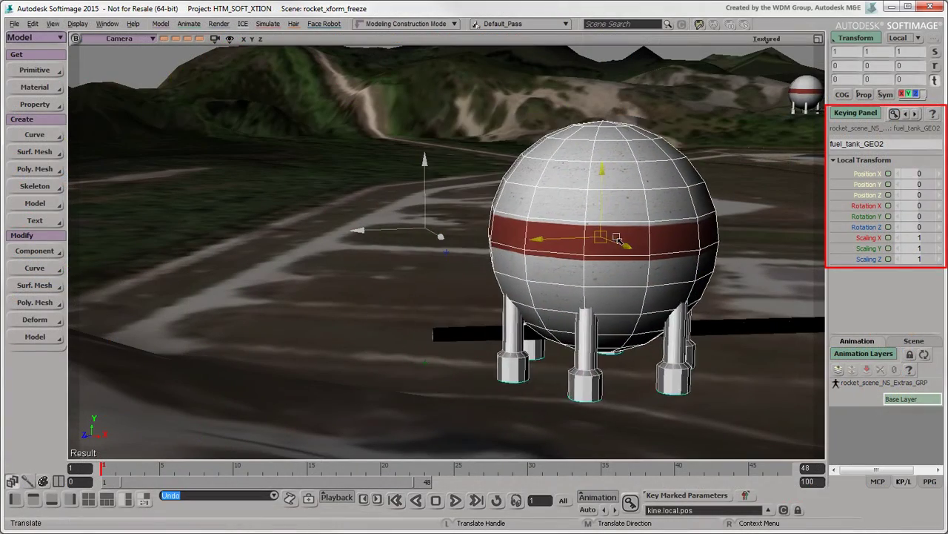
In Softimage, reposition the fuel tank together with its supports freehand in the Camera view
left_click_drag(617, 238, 391, 199)
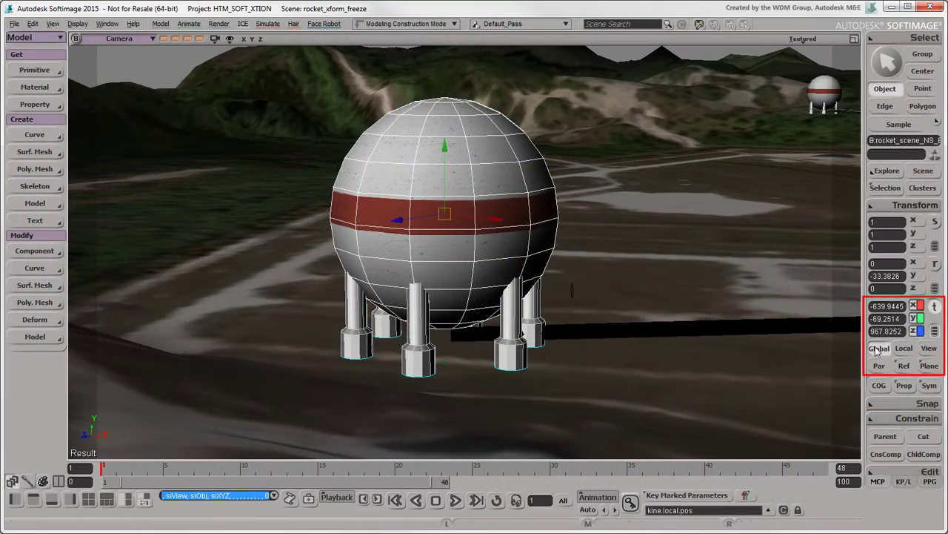
left_click_drag(445, 215, 420, 231)
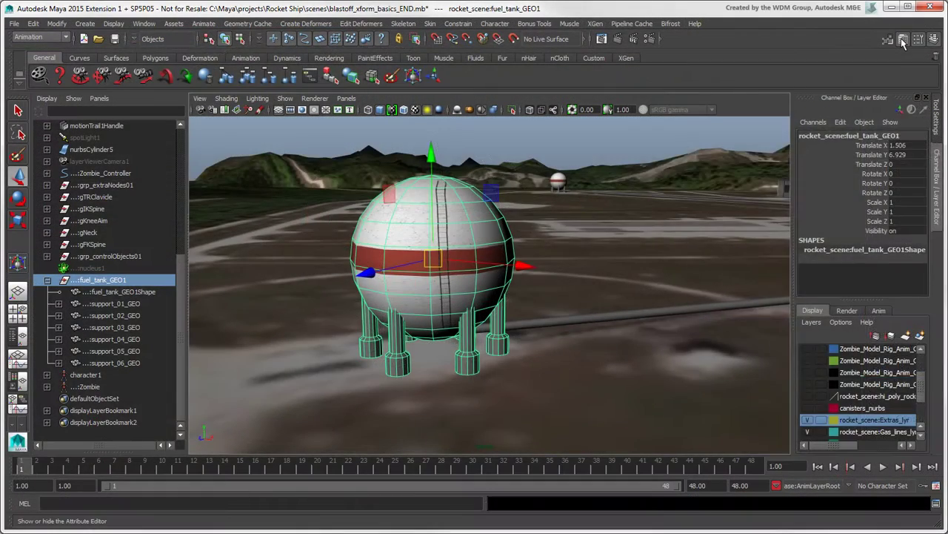
Back in Maya, examine the fuel tank's Shear and Rotate Order in the Attribute Editor and return to the Channel Box
left_click(903, 41)
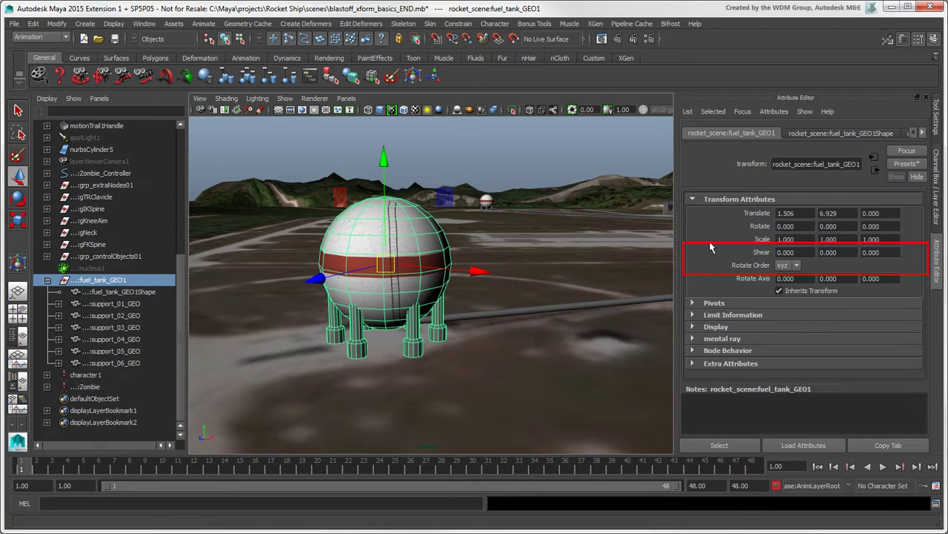
left_click(937, 218)
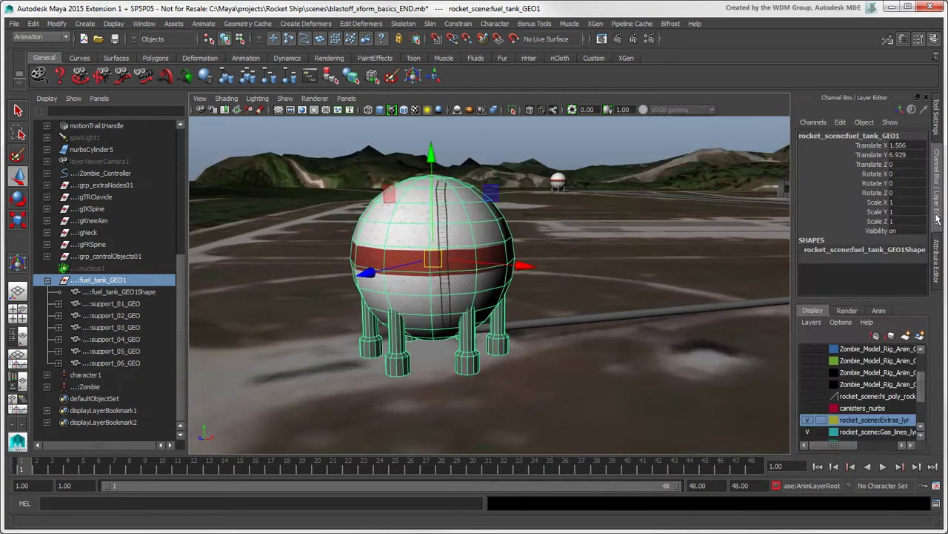
Set the fuel tank's Translate Y to 12.34, Translate Z to 33.4 and Rotate Y to 22.1
left_click(911, 156)
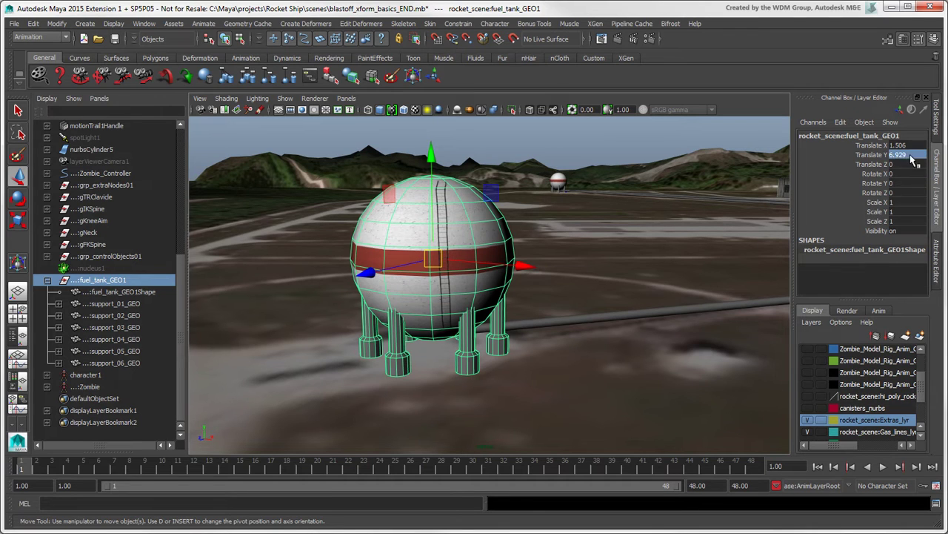
type("12.34")
key("Return")
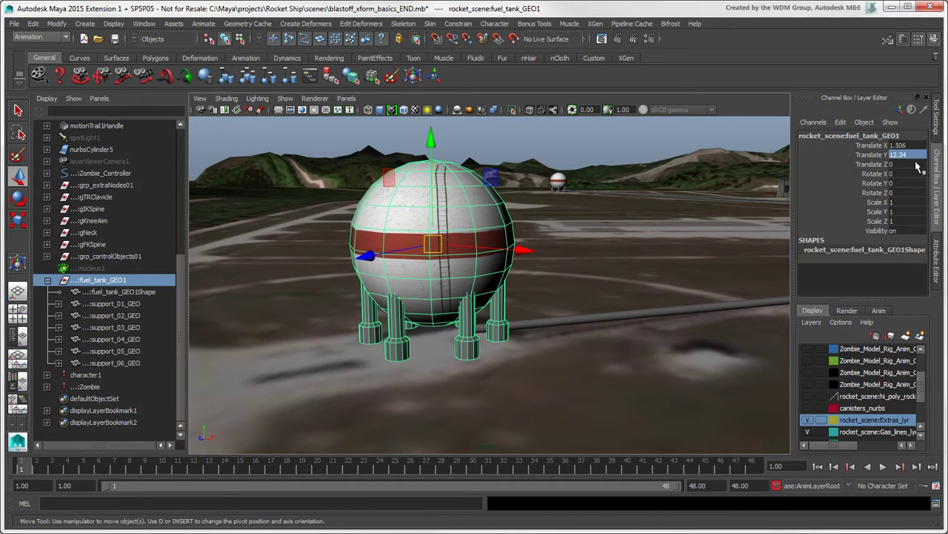
left_click(916, 165)
type("33.4")
key("Return")
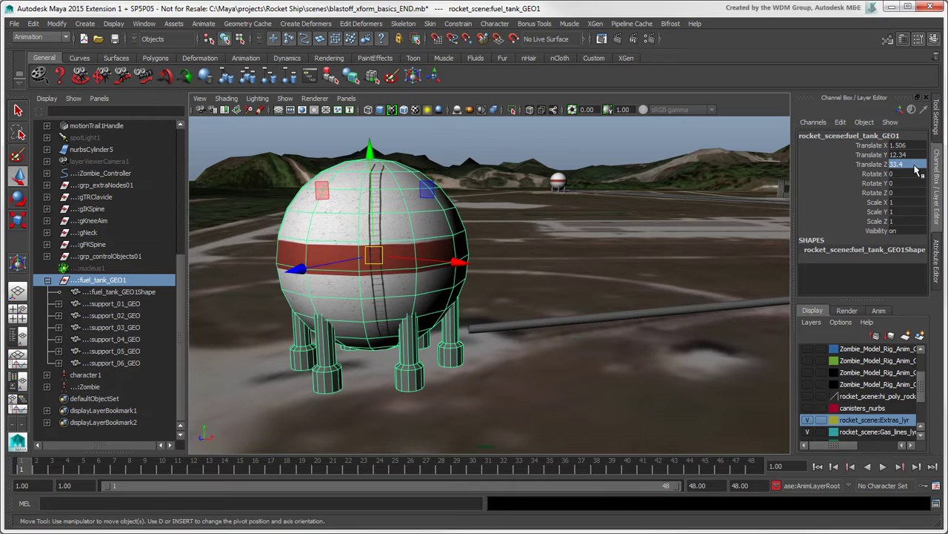
left_click(911, 183)
type("22.1")
key("Return")
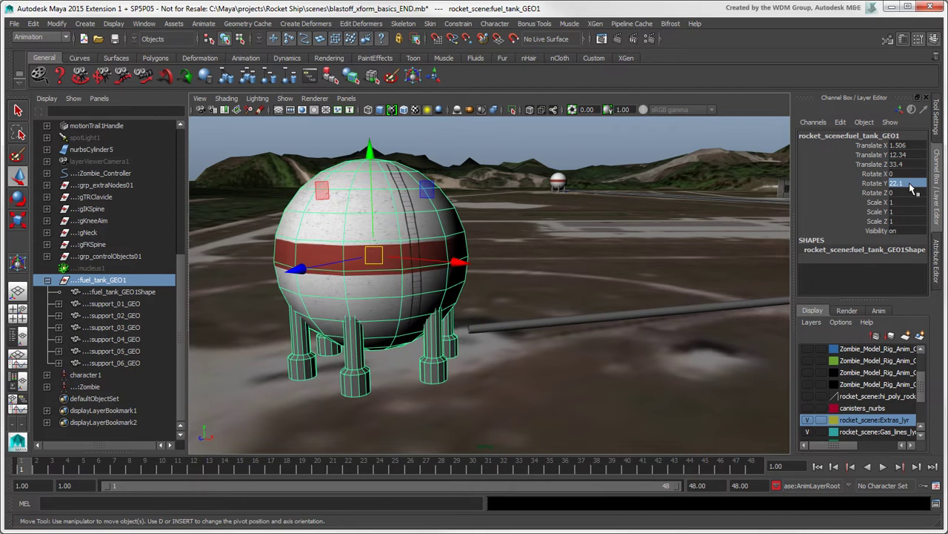
Interactively adjust the fuel tank's Translate X channel to about 22.5 and its Translate Y channel to about 8
left_click(854, 149)
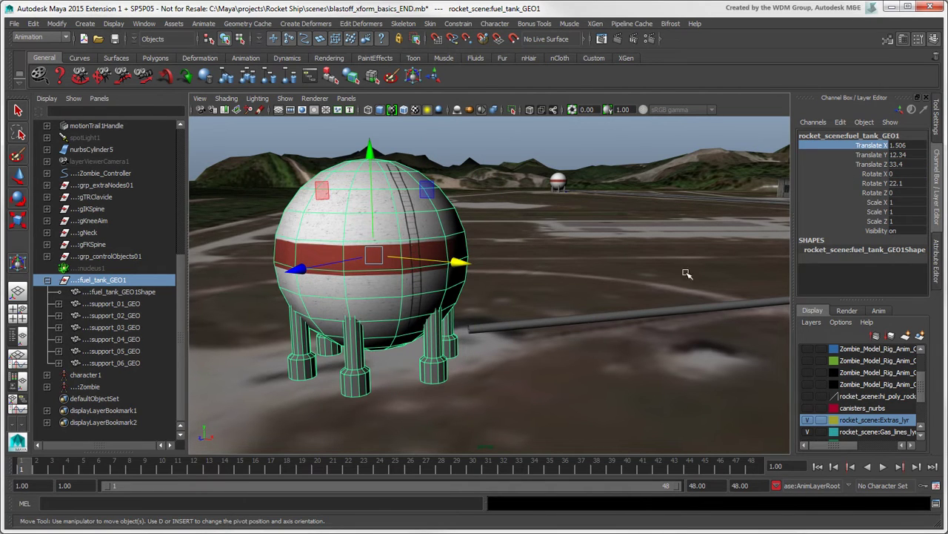
middle_click_drag(503, 277, 561, 383)
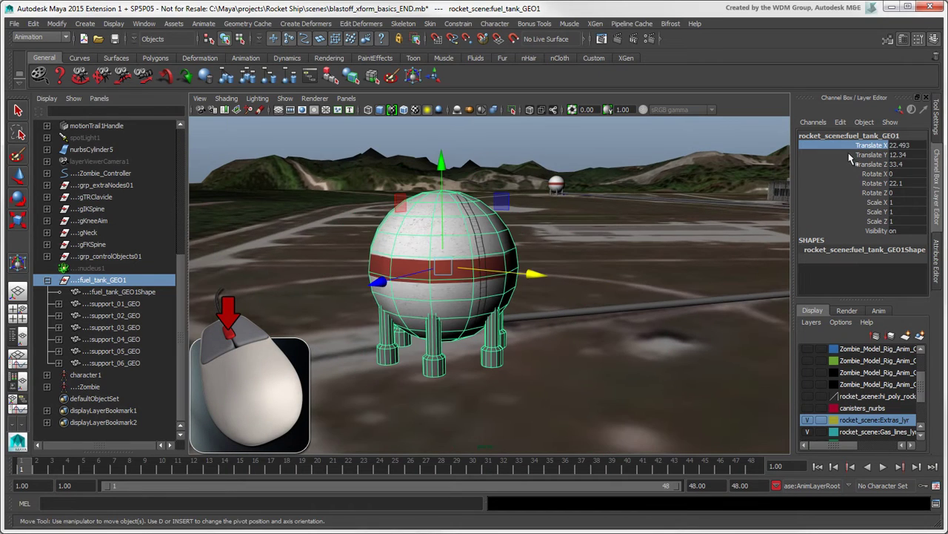
left_click(867, 157)
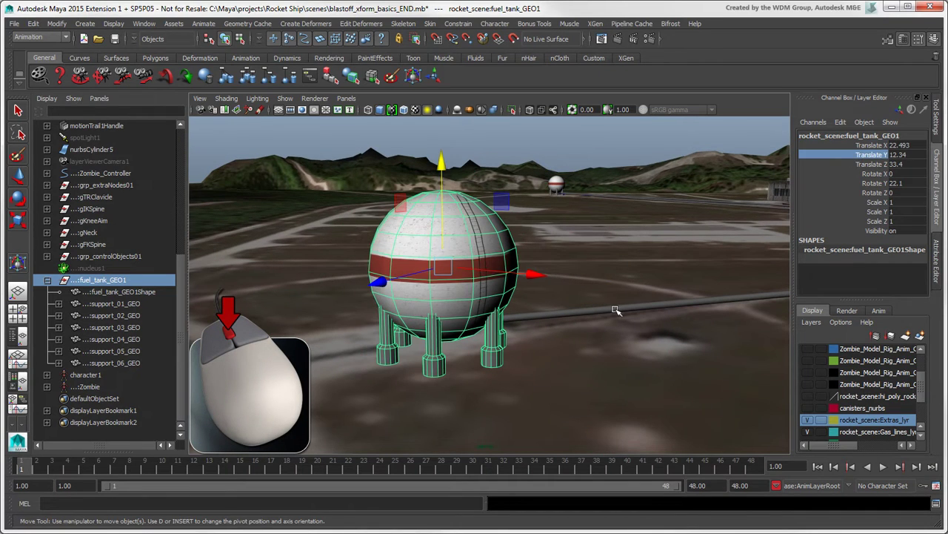
middle_click_drag(617, 311, 565, 315)
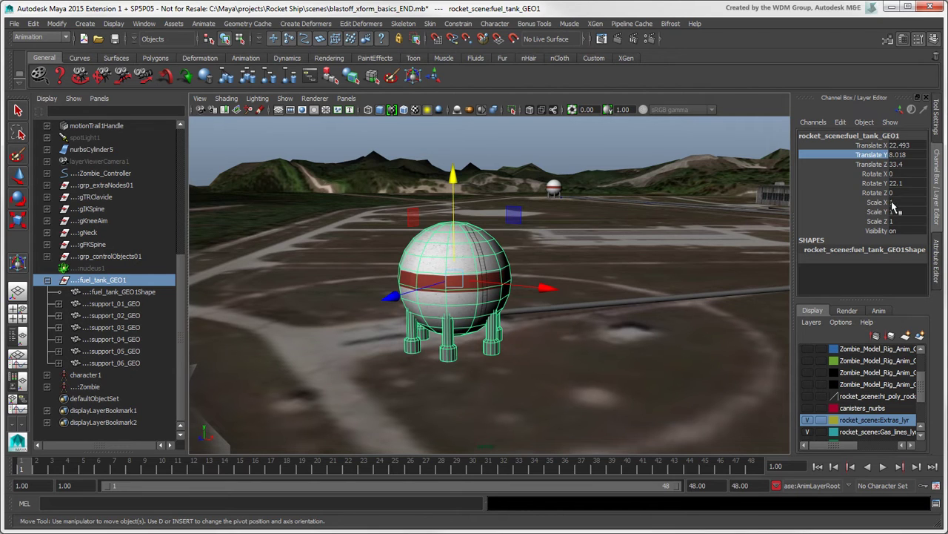
Set the fuel tank's Scale X, Y and Z together to 1.5
left_click_drag(896, 204, 907, 224)
left_click(906, 220)
type("1.5")
key("Return")
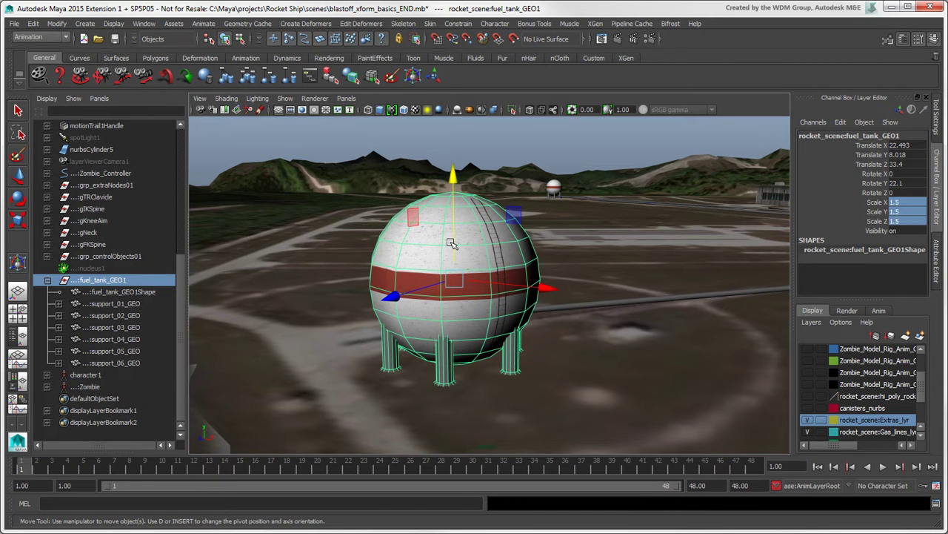
Raise the enlarged fuel tank to about 18.6 in Y and add 5 to its Translate Y with the relative expression +=5
left_click_drag(453, 245, 452, 223)
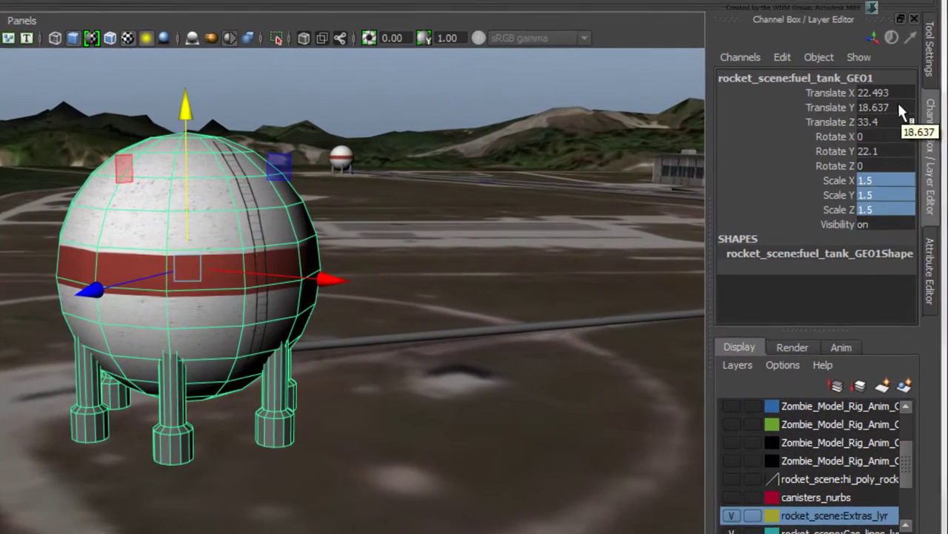
left_click(916, 155)
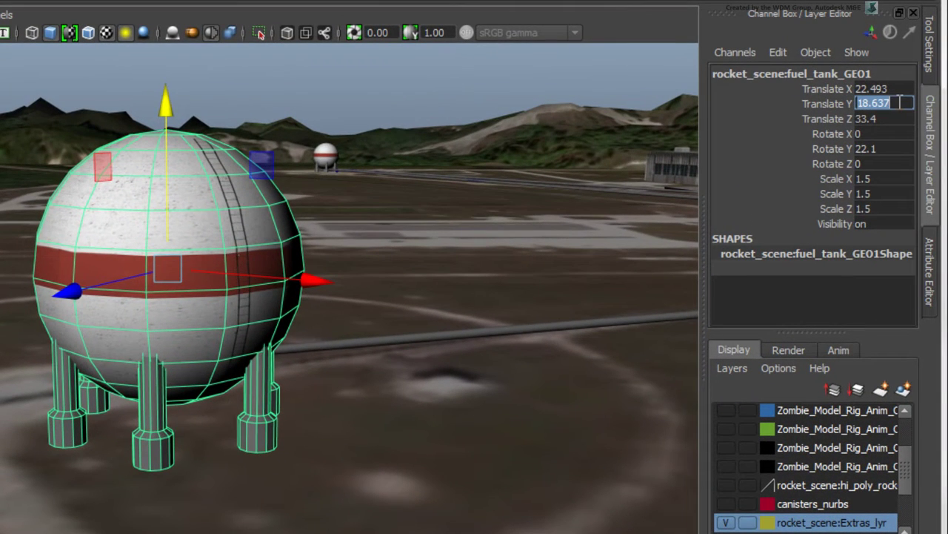
type("+=5")
key("Return")
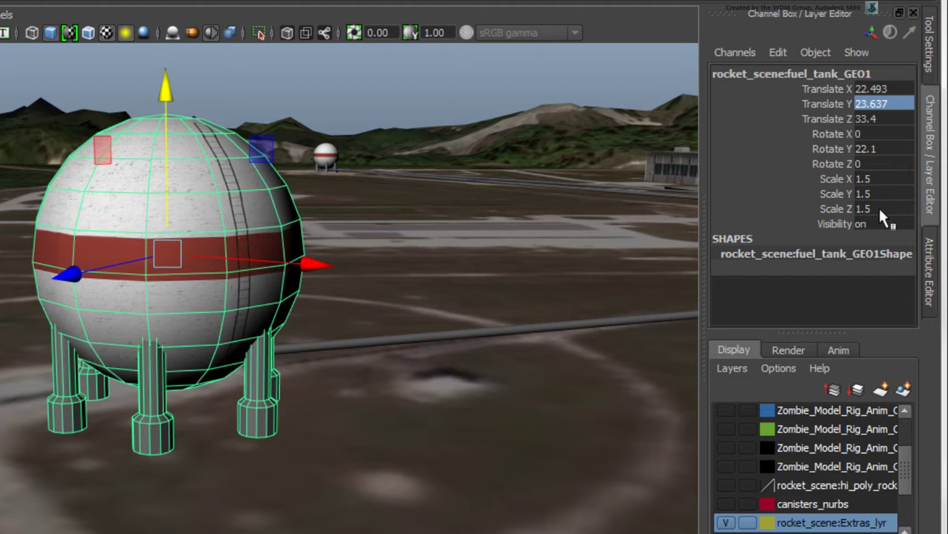
Multiply the fuel tank's three scale values by 0.25 using the relative expression *=0.25
left_click_drag(882, 209, 880, 183)
type("*")
type("=")
type("0.25")
key("Return")
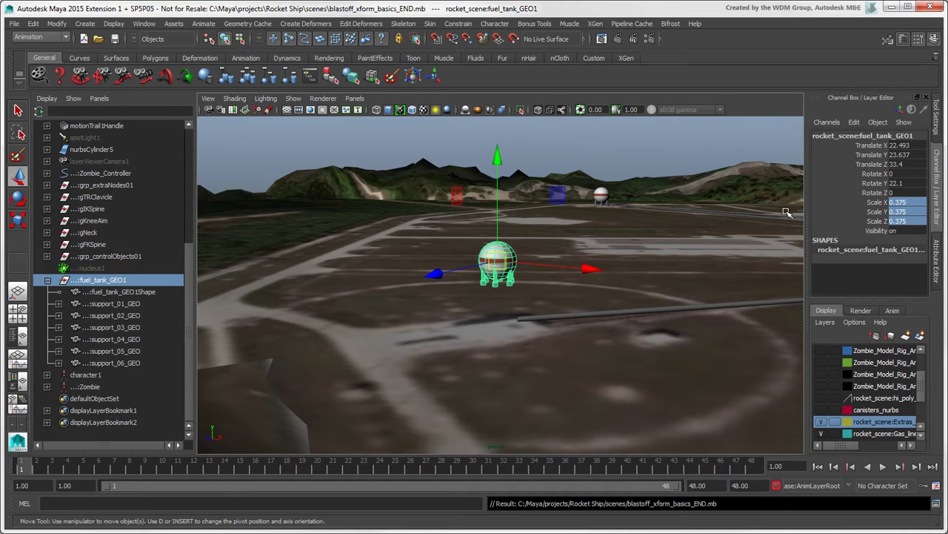
Change the Channel Box precision to 5 decimal places and check the fuel tank's Translate X value
left_click(854, 122)
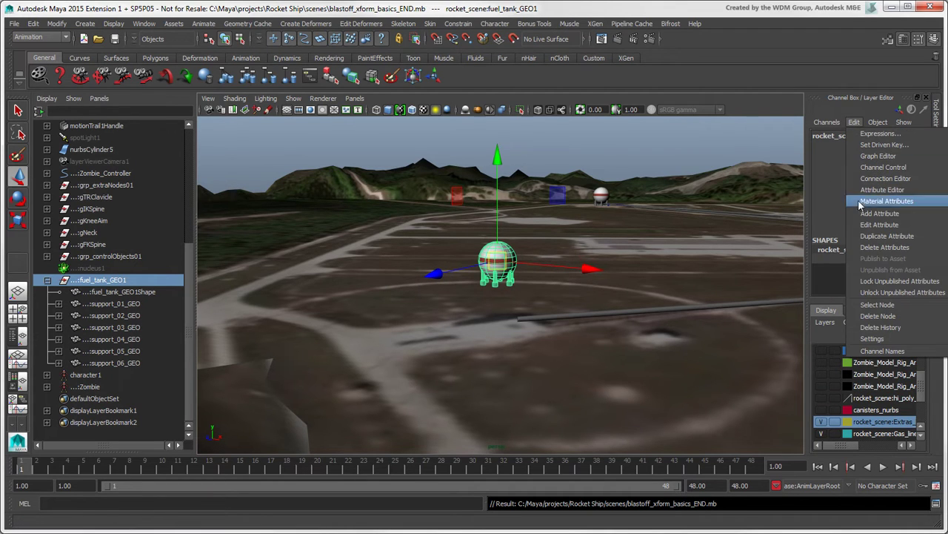
mouse_move(852, 339)
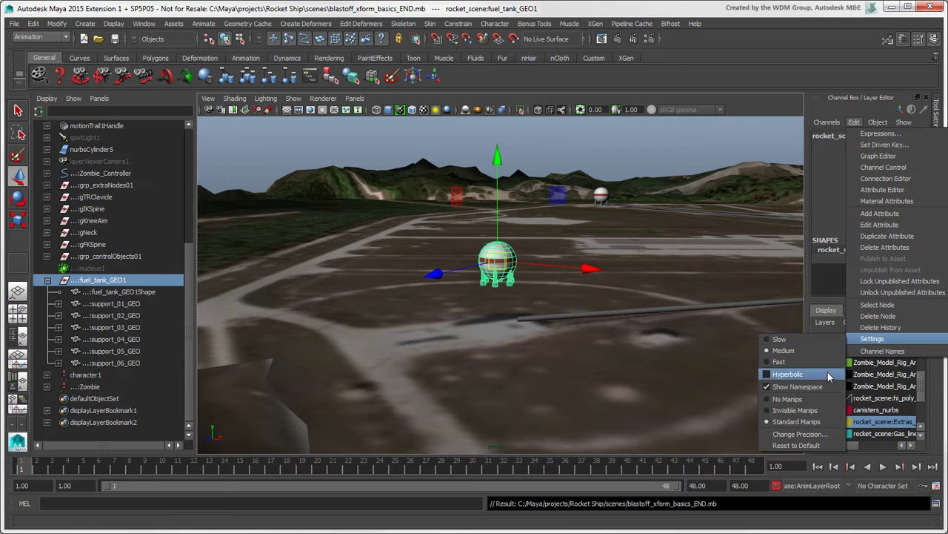
left_click(835, 435)
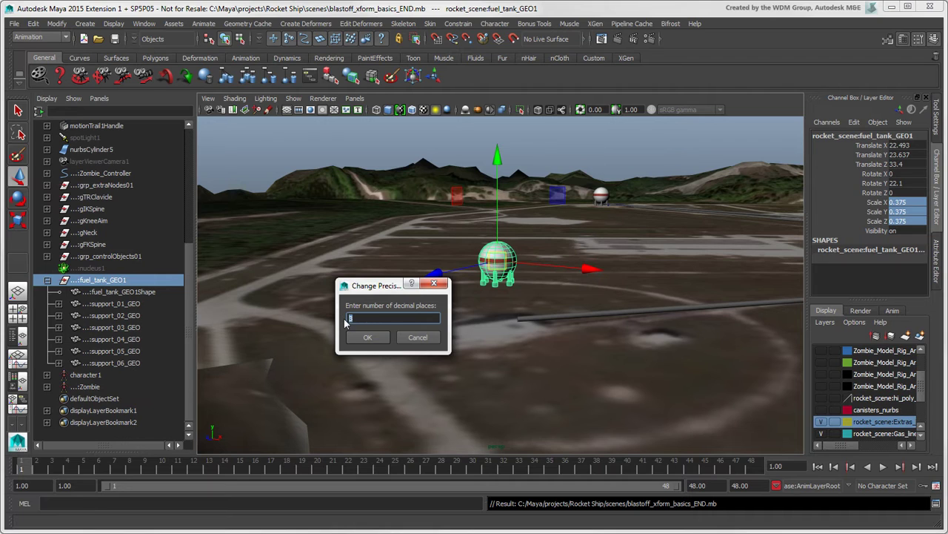
type("5")
left_click(367, 337)
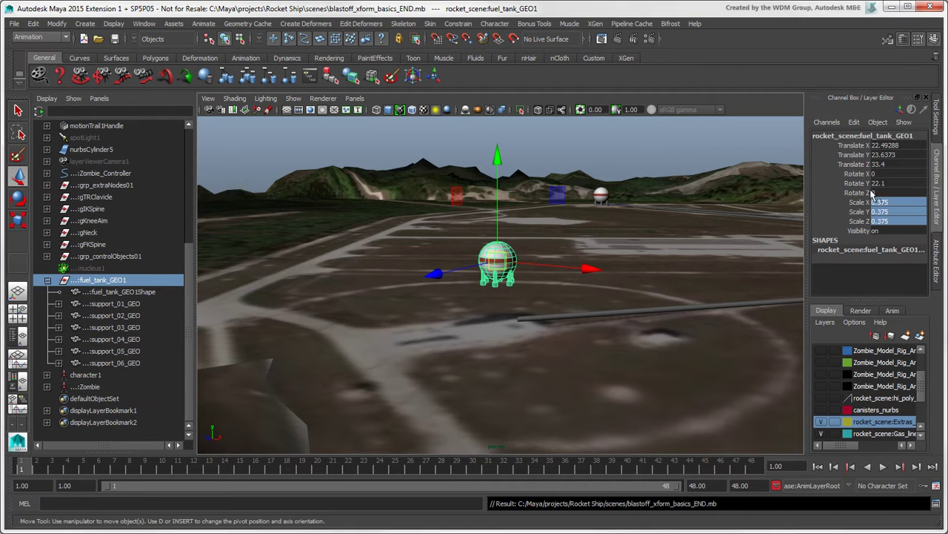
left_click(896, 146)
left_click(916, 146)
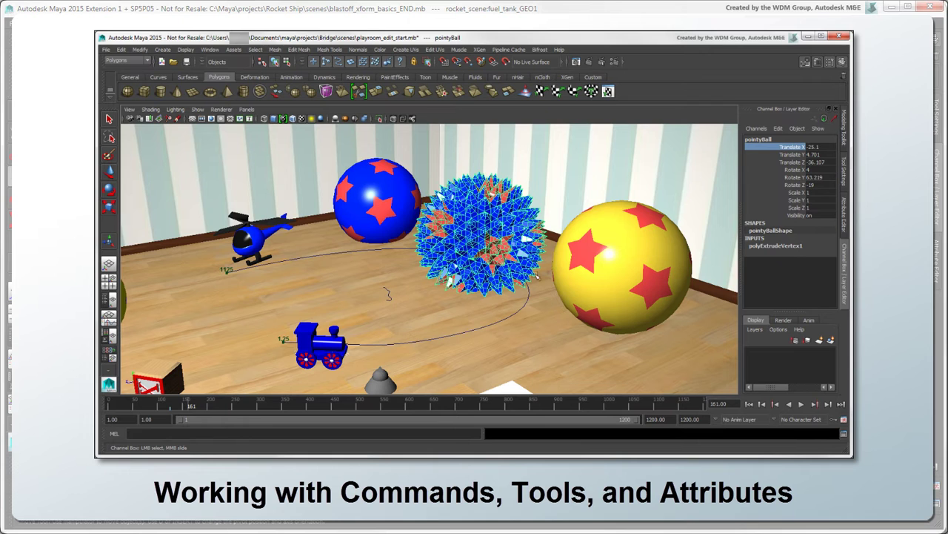
In the playroom scene, interactively shift the pointy ball to about -23.2 in Translate X and -32.3 in Translate Z
middle_click_drag(515, 281, 677, 231)
left_click(779, 162)
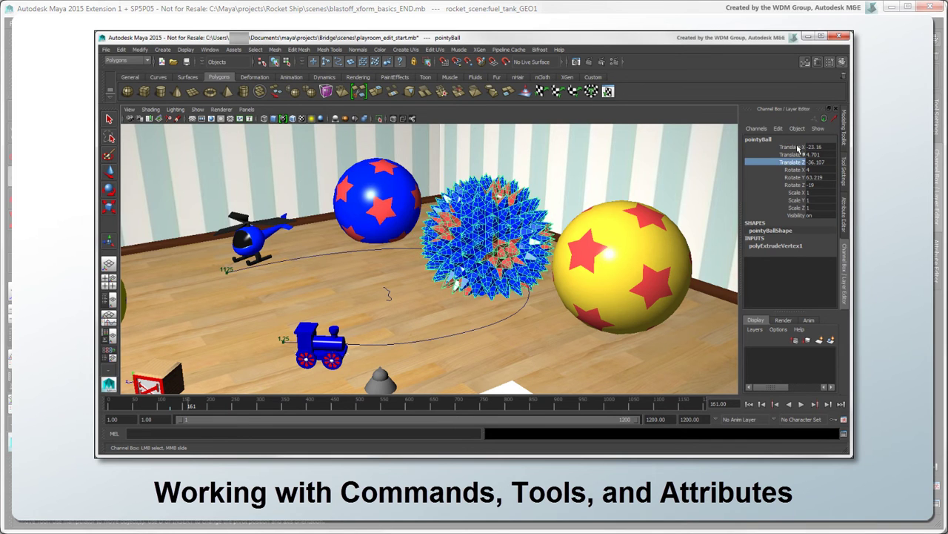
middle_click_drag(593, 167, 623, 167)
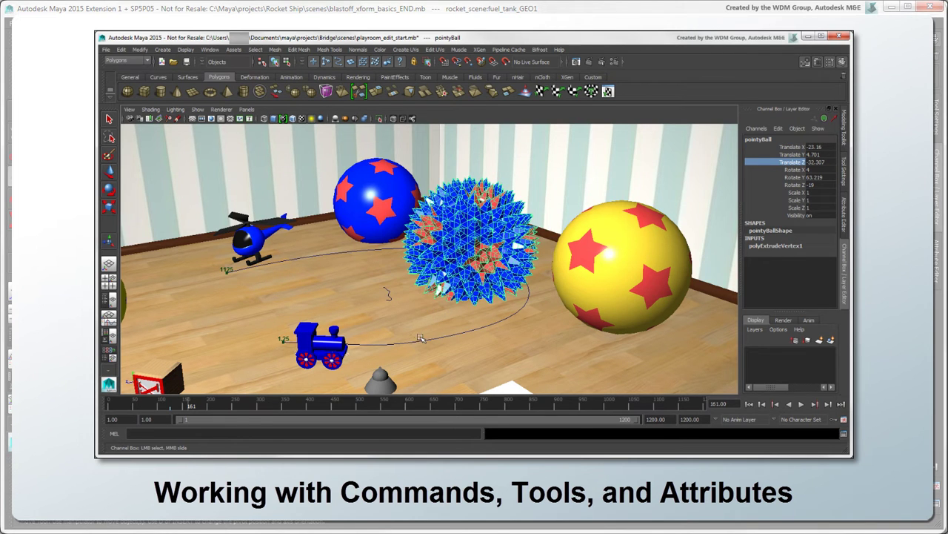